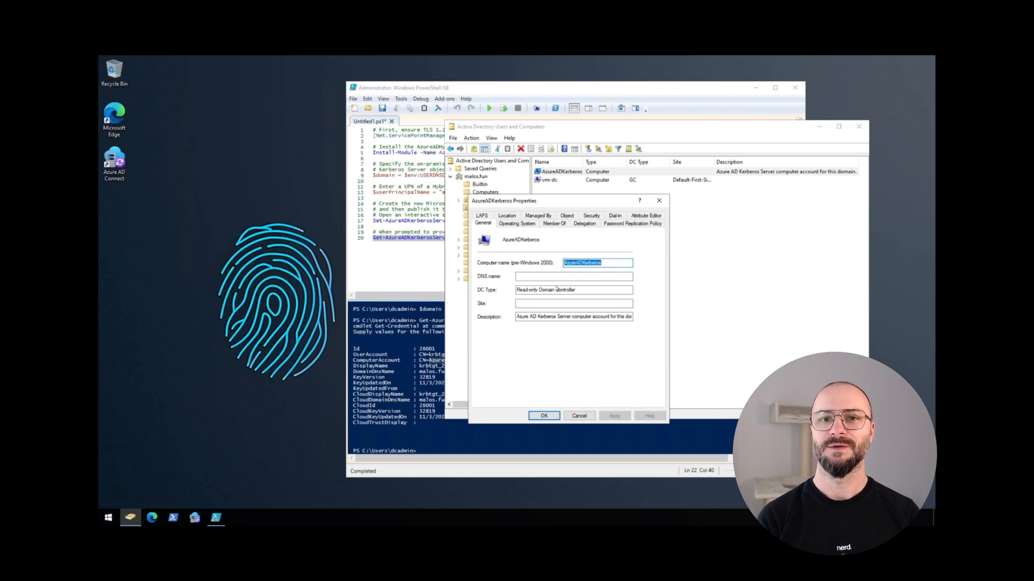
# Review the AzureADKerberos computer object's properties, including its description, and close the dialog without changes
pyautogui.click(589, 317)
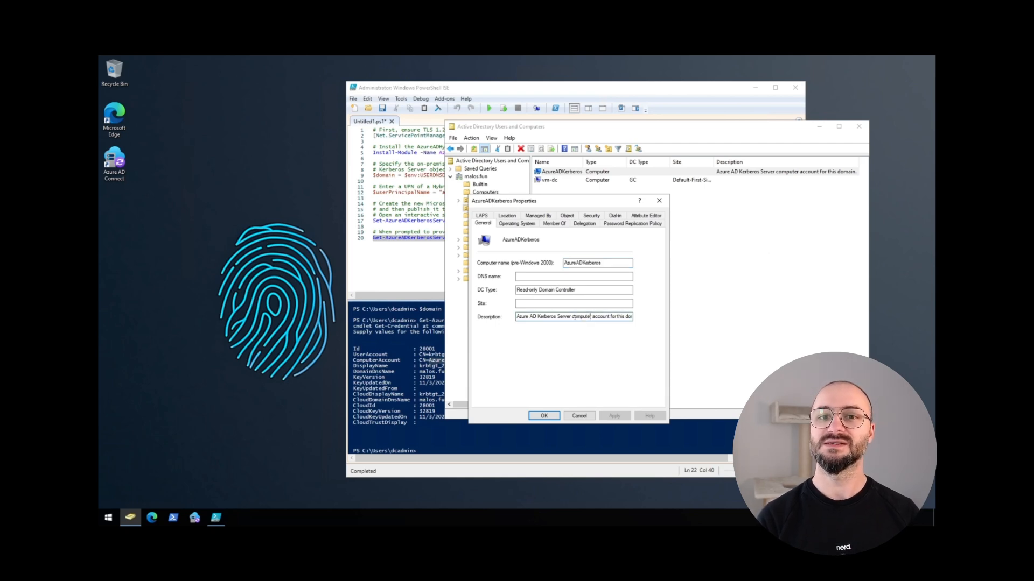
pyautogui.moveTo(573, 316); pyautogui.dragTo(652, 318)
pyautogui.click(597, 317)
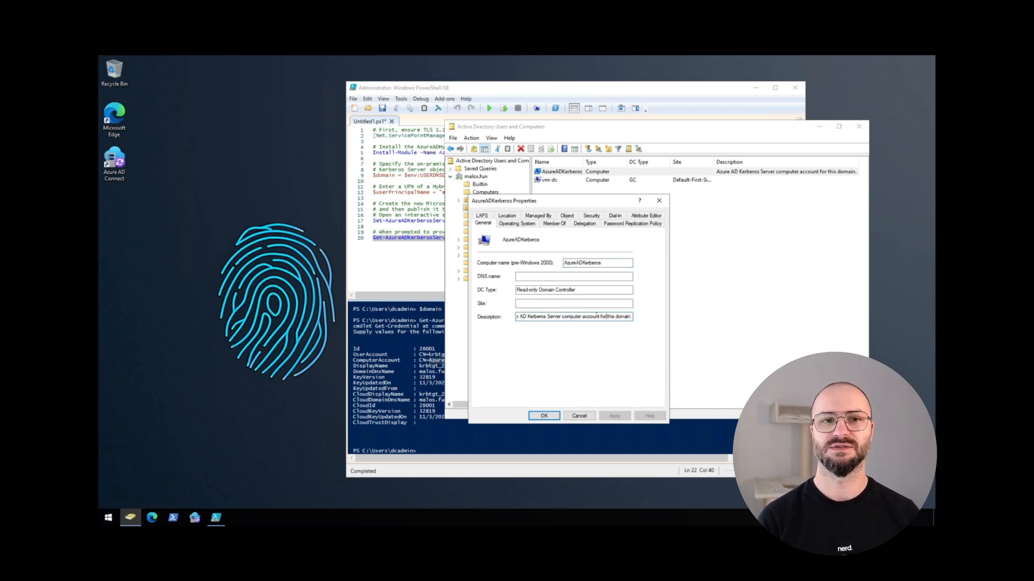
pyautogui.click(579, 303)
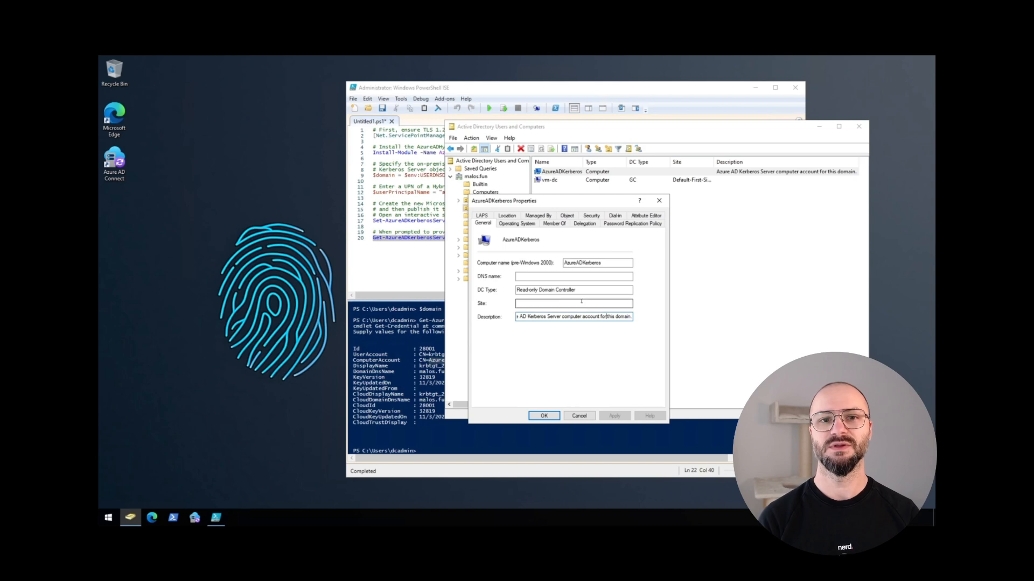
pyautogui.click(579, 419)
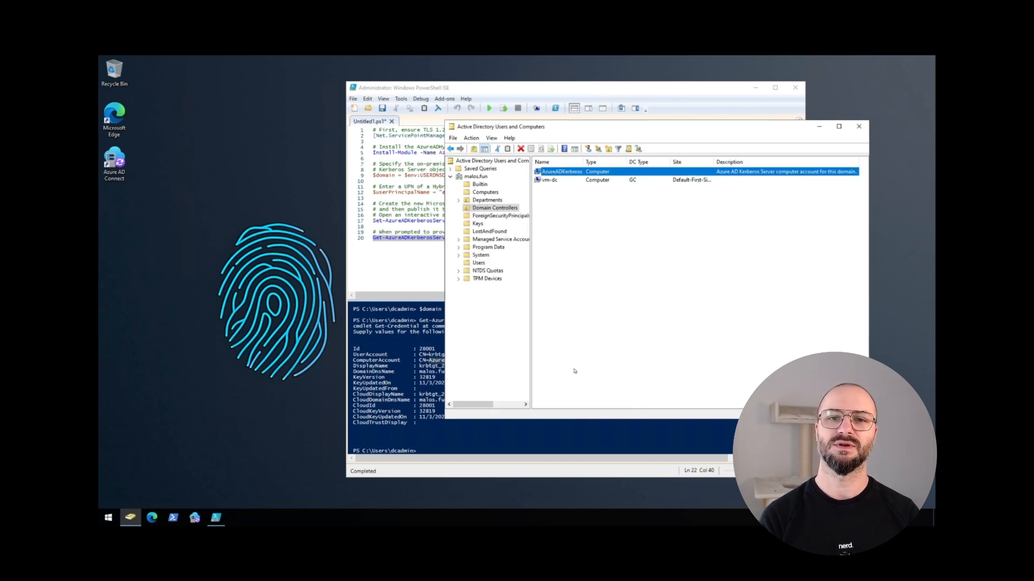
pyautogui.click(583, 242)
pyautogui.click(576, 171)
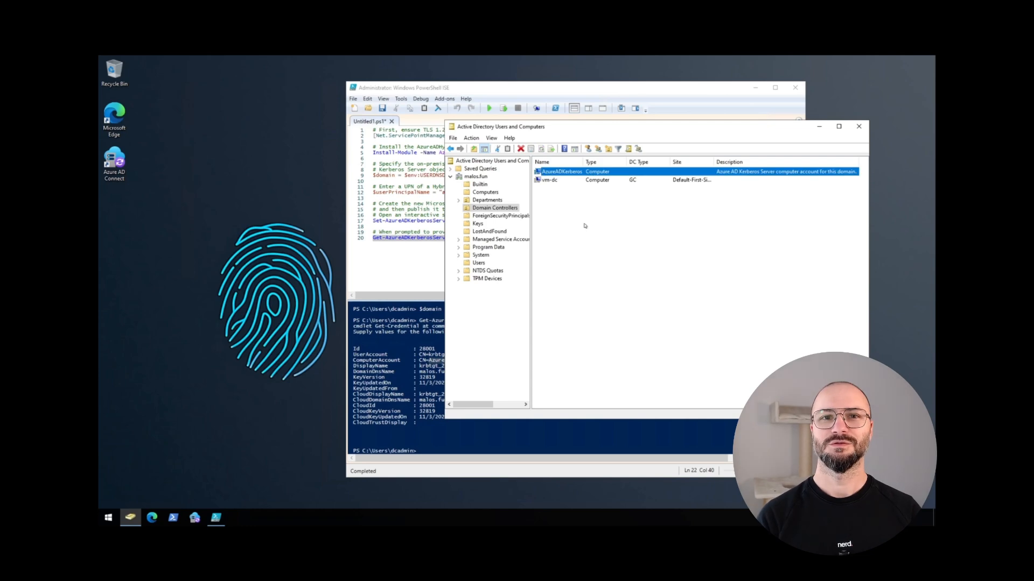
pyautogui.click(583, 242)
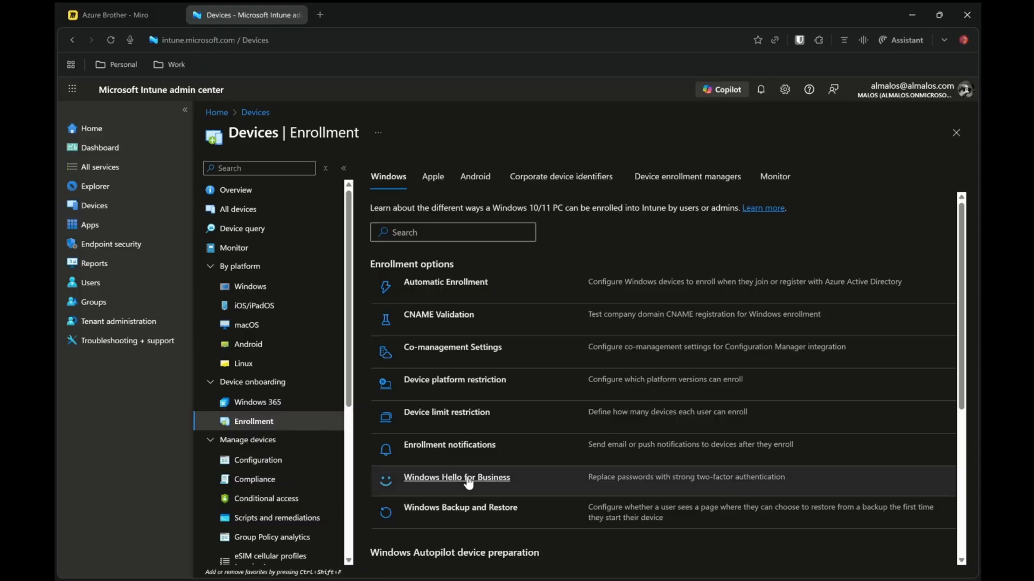
# In the Intune admin center, open the Windows Hello for Business enrollment settings and set Configure Windows Hello for Business to Enabled
pyautogui.click(468, 479)
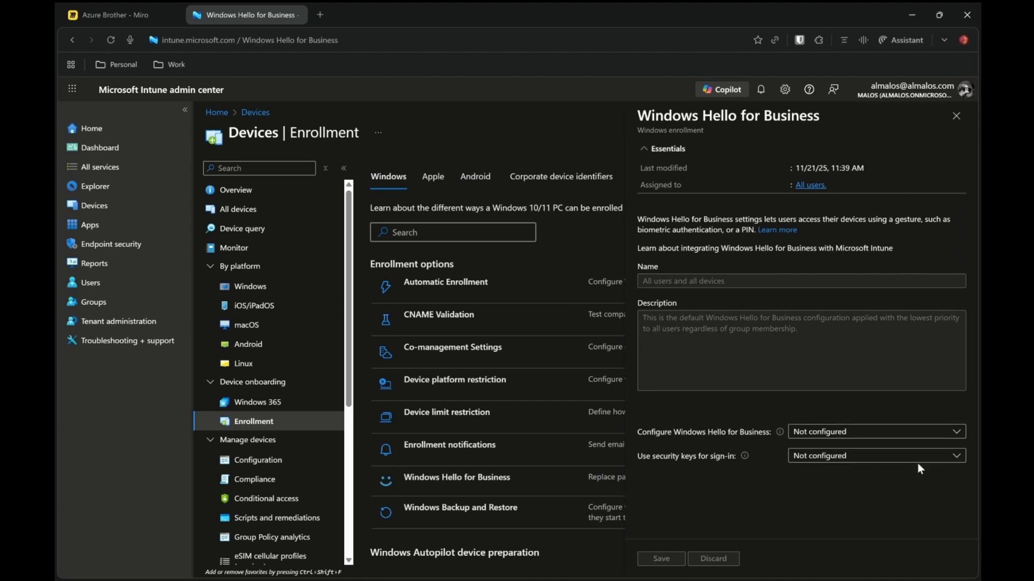
pyautogui.click(901, 437)
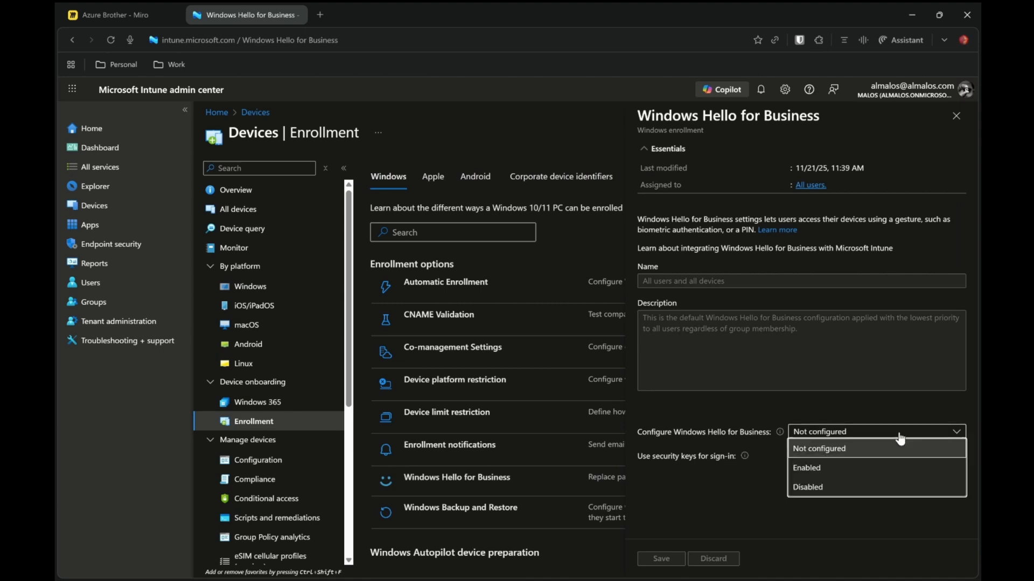
pyautogui.click(842, 476)
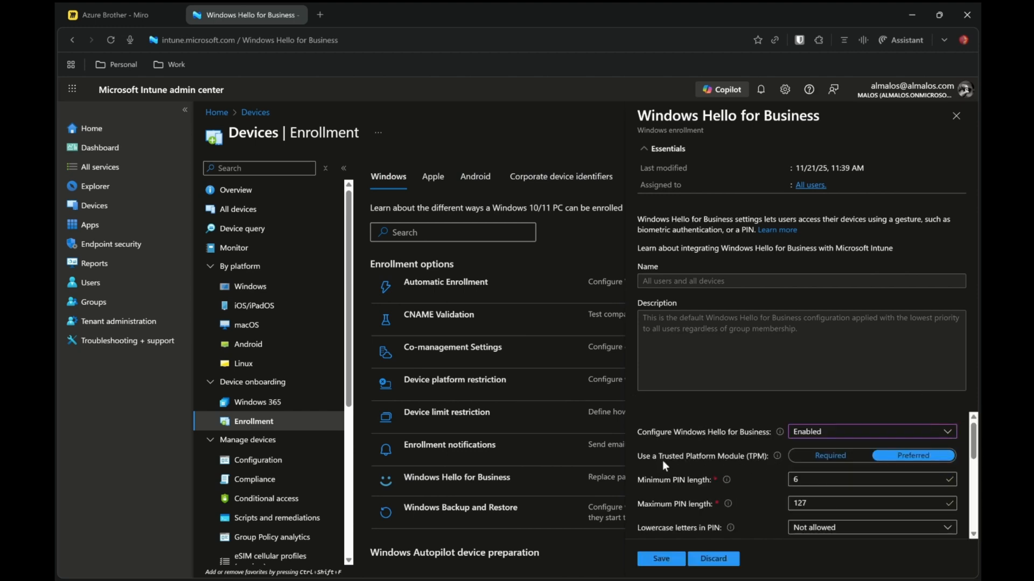
# Set Use a Trusted Platform Module to Required and the minimum PIN length to 6
pyautogui.click(840, 460)
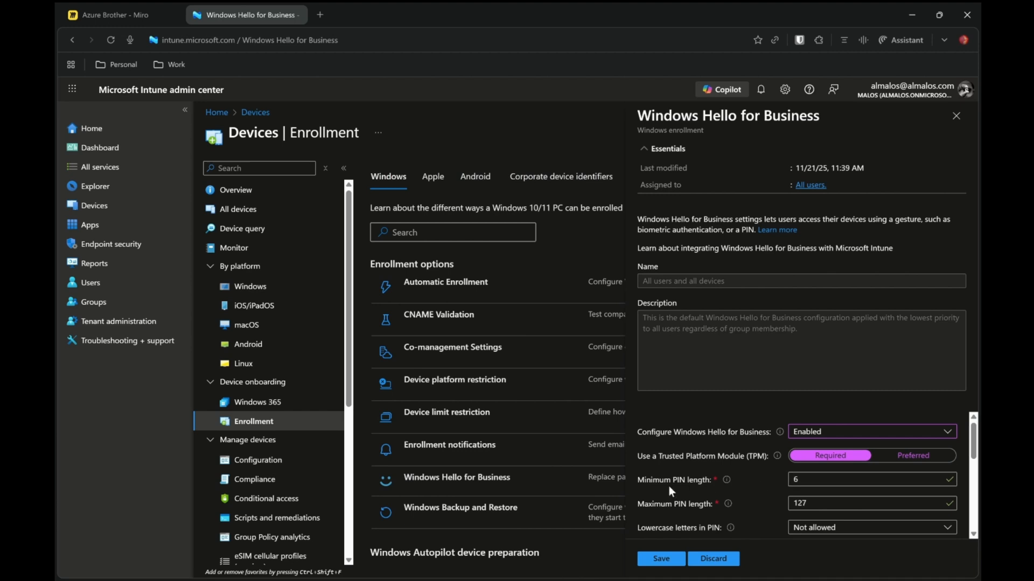
pyautogui.click(797, 481)
pyautogui.press('BackSpace')
pyautogui.write('6')
pyautogui.click(824, 502)
# Set Enable enhanced sign in security to enabled on systems with capable hardware
pyautogui.moveTo(973, 439); pyautogui.dragTo(975, 470)
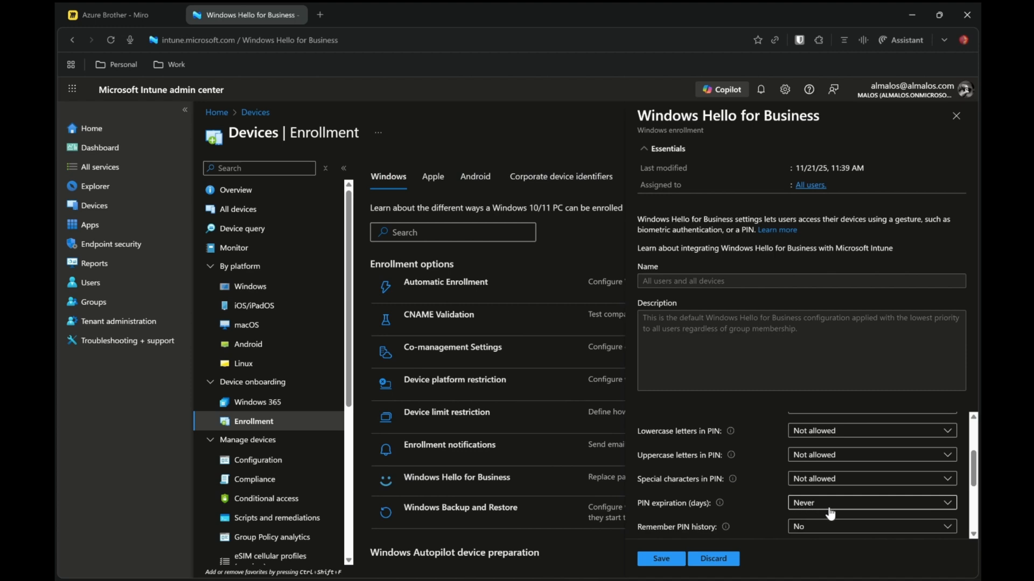
pyautogui.moveTo(974, 475); pyautogui.dragTo(975, 514)
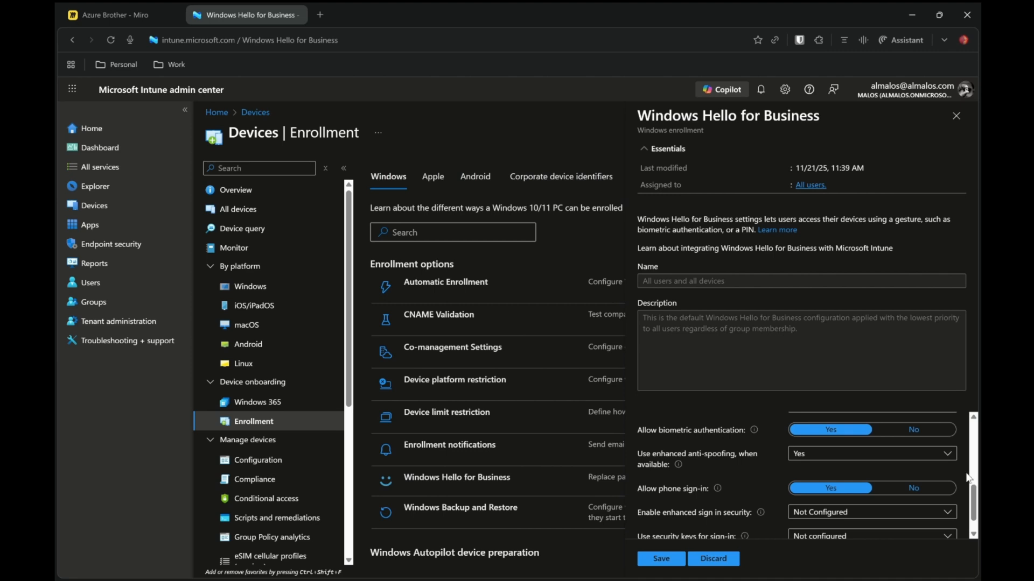
pyautogui.scroll(-1, 974, 498)
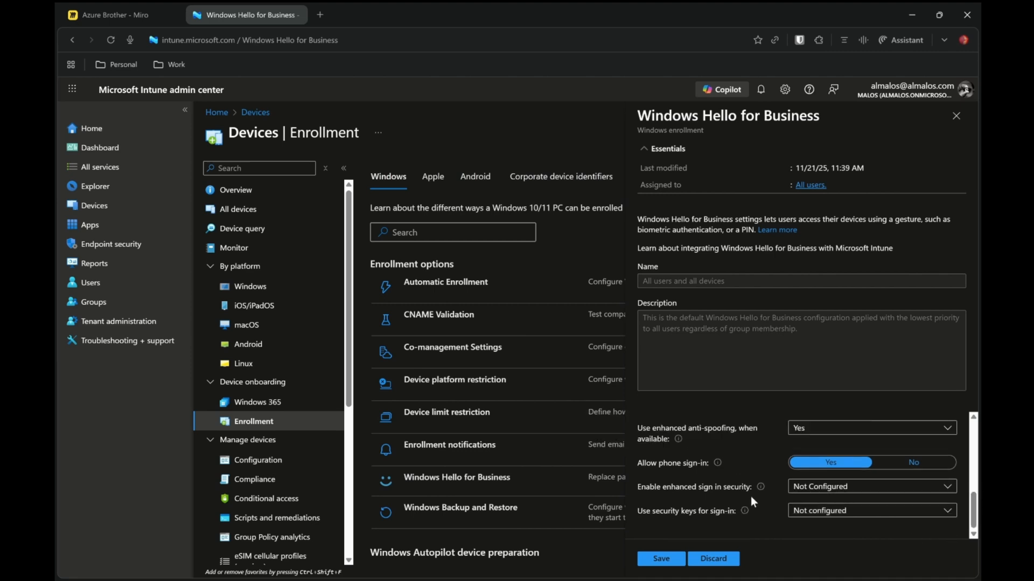
pyautogui.click(851, 488)
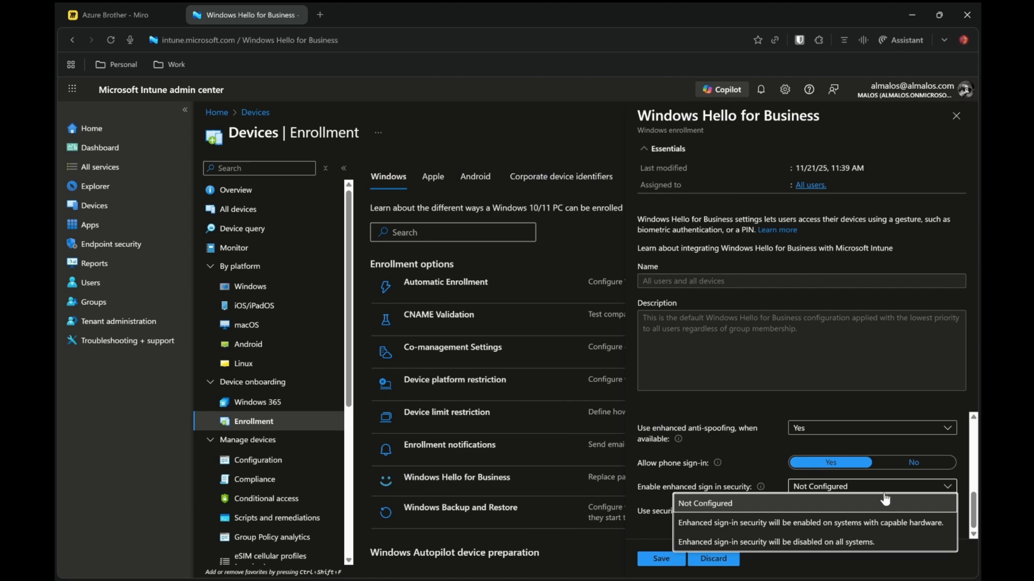
pyautogui.click(938, 528)
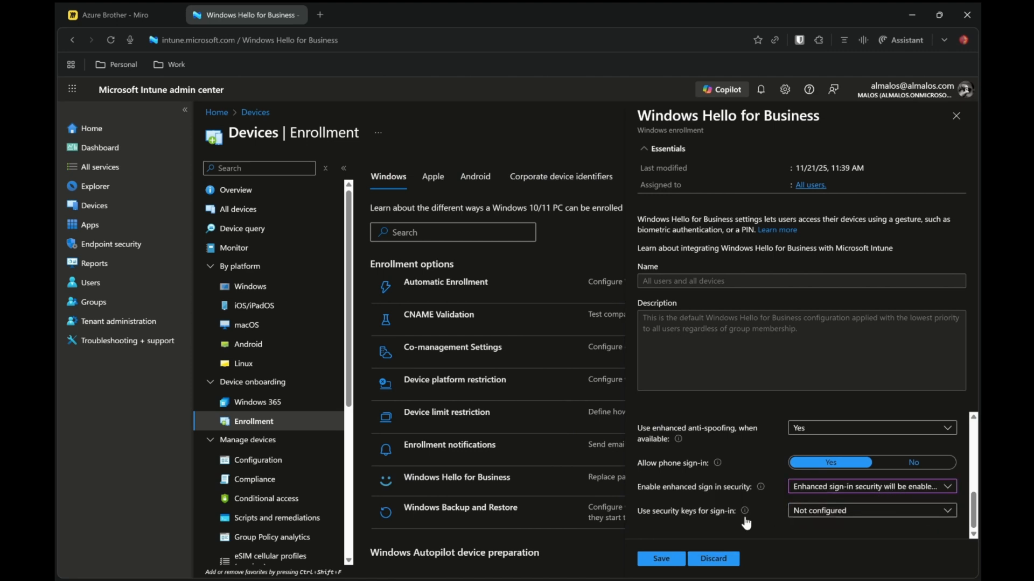
# Set Use security keys for sign-in to Enabled, save the Windows Hello for Business policy, and close the panel
pyautogui.click(845, 512)
pyautogui.click(832, 475)
pyautogui.click(670, 560)
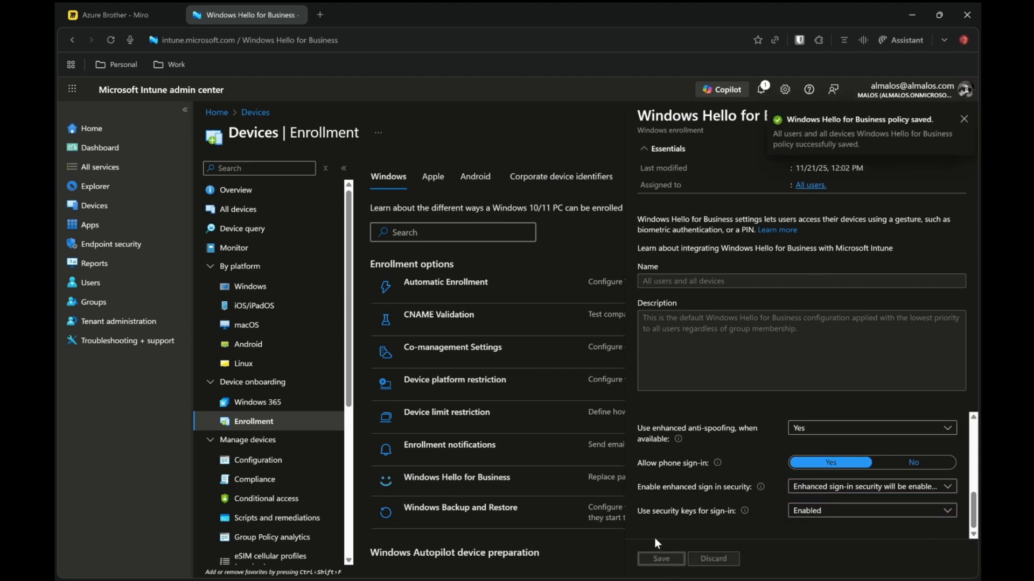
pyautogui.click(963, 120)
pyautogui.click(962, 116)
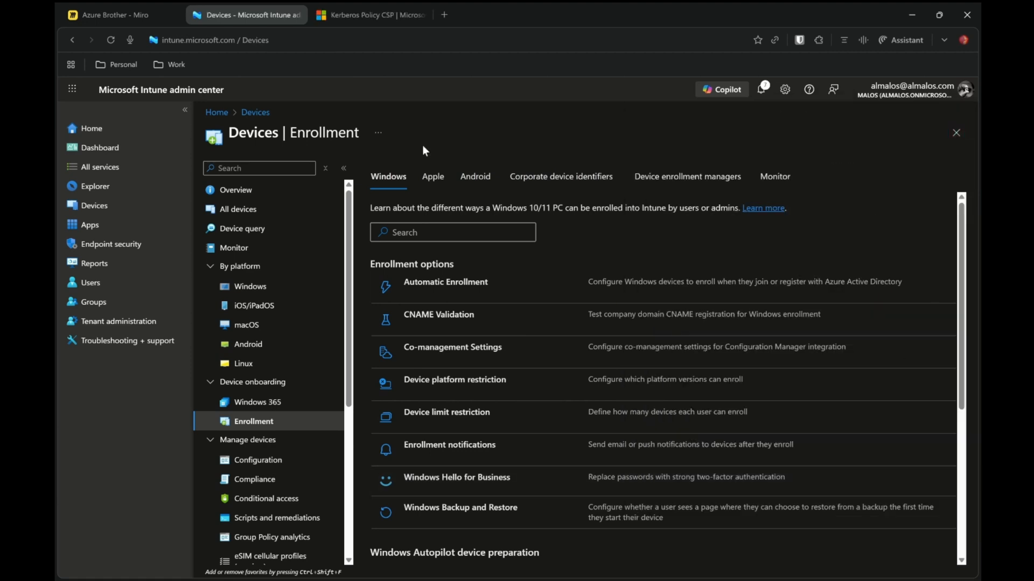
# Go to the Windows device configuration policies and start creating a new policy
pyautogui.click(267, 287)
pyautogui.click(300, 306)
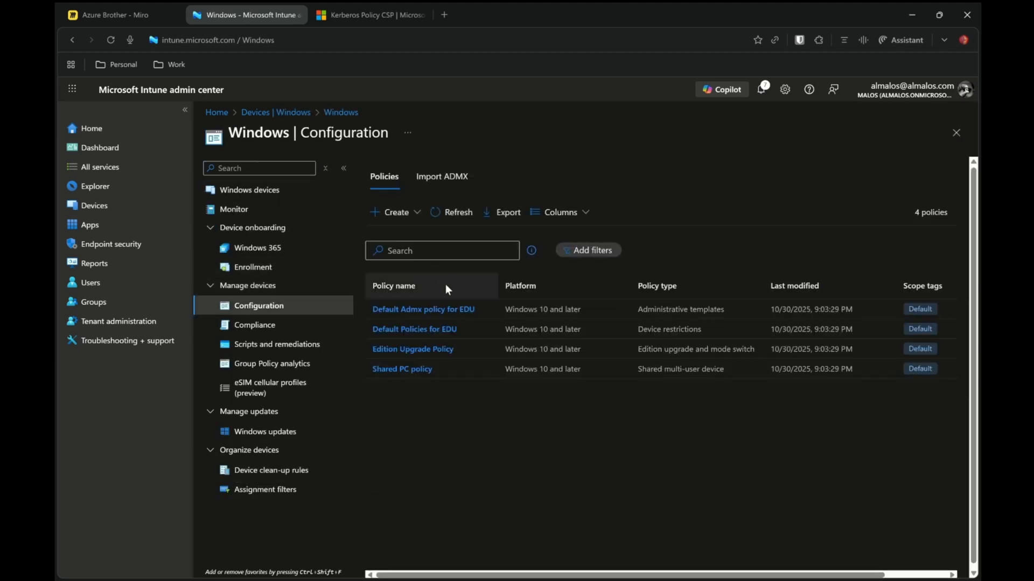
pyautogui.click(413, 222)
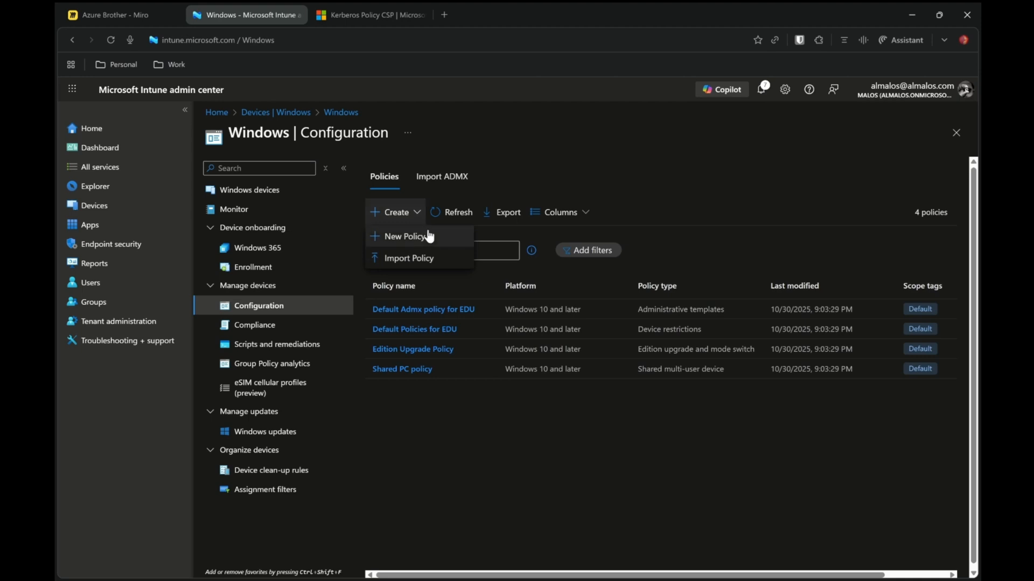
pyautogui.click(425, 234)
# Create a profile for the Windows 10 and later platform with the Settings catalog profile type
pyautogui.click(695, 173)
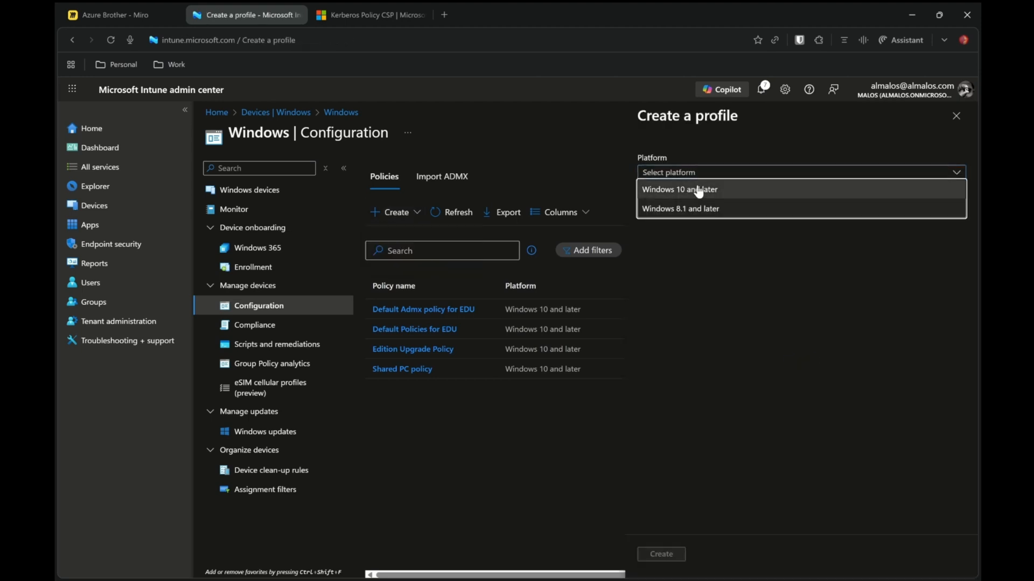
pyautogui.click(701, 189)
pyautogui.click(720, 207)
pyautogui.click(723, 225)
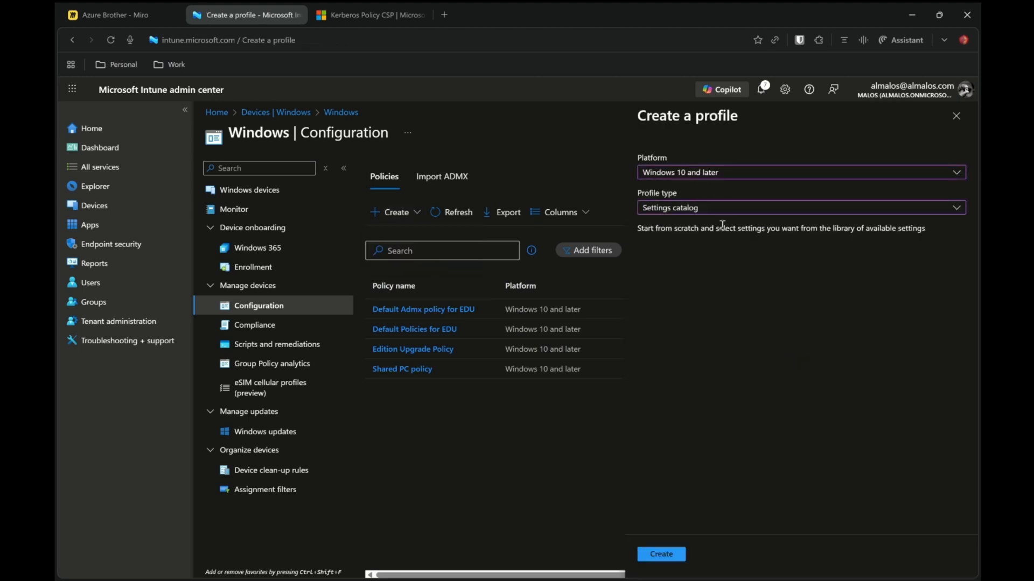
pyautogui.click(661, 556)
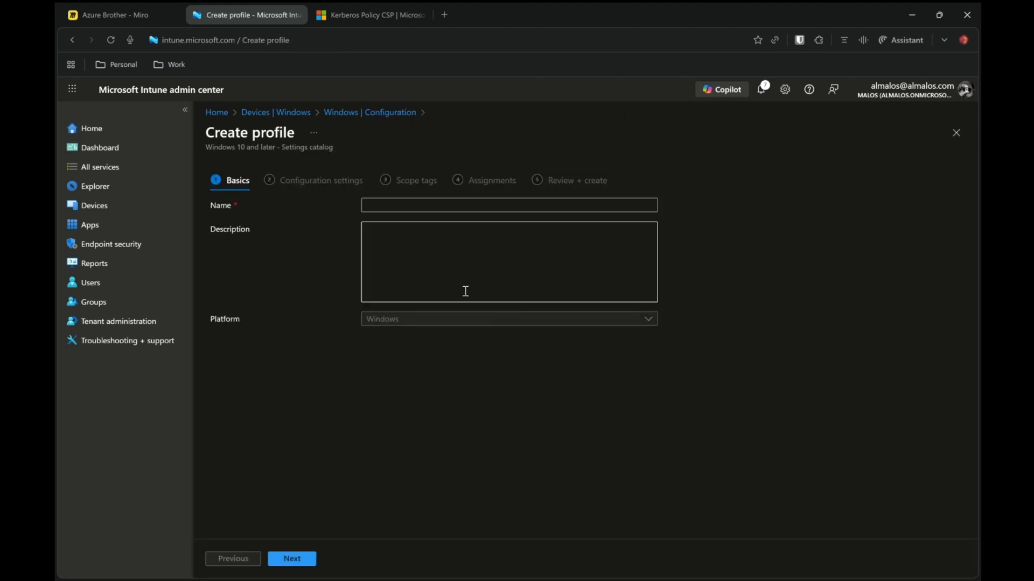
# Name the profile Use Cloud Trust For On Prem Authentication and continue to configuration settings
pyautogui.click(408, 203)
pyautogui.write('Use Cloud Trust For On Prem Authentication')
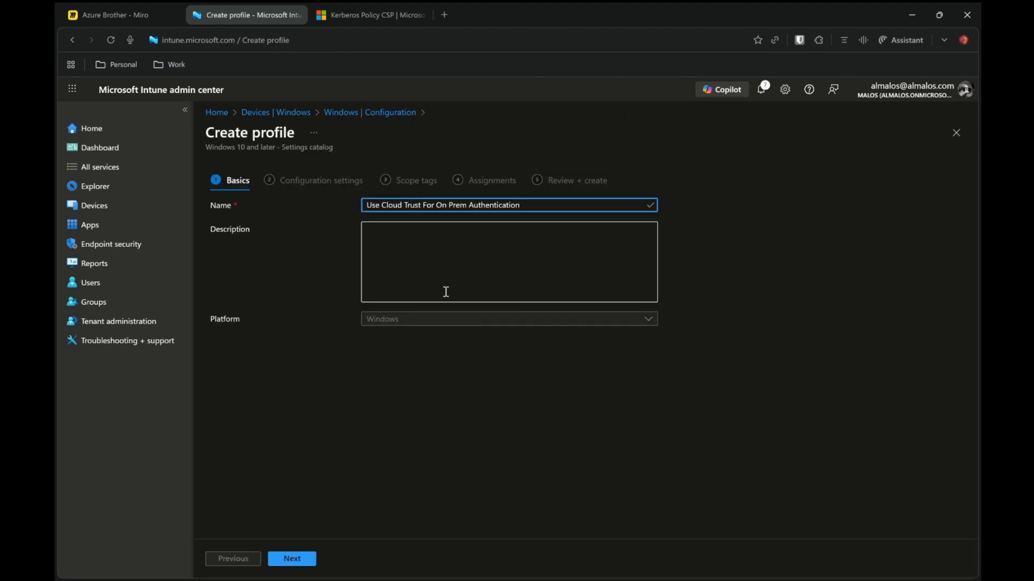
pyautogui.click(300, 562)
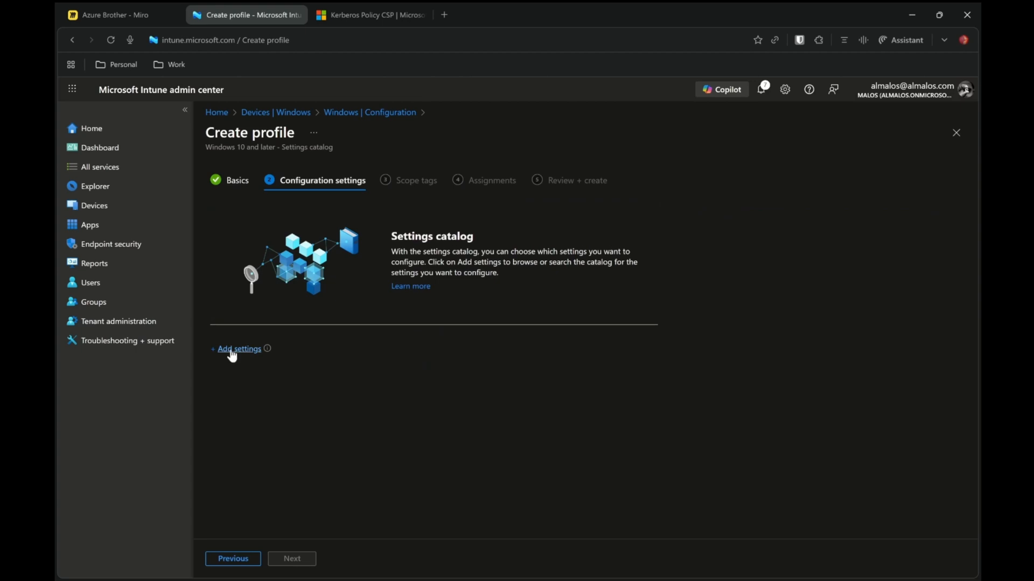
# Add the Use Cloud Trust For On Prem Auth setting from the Windows Hello For Business category by searching for windows hello
pyautogui.click(232, 351)
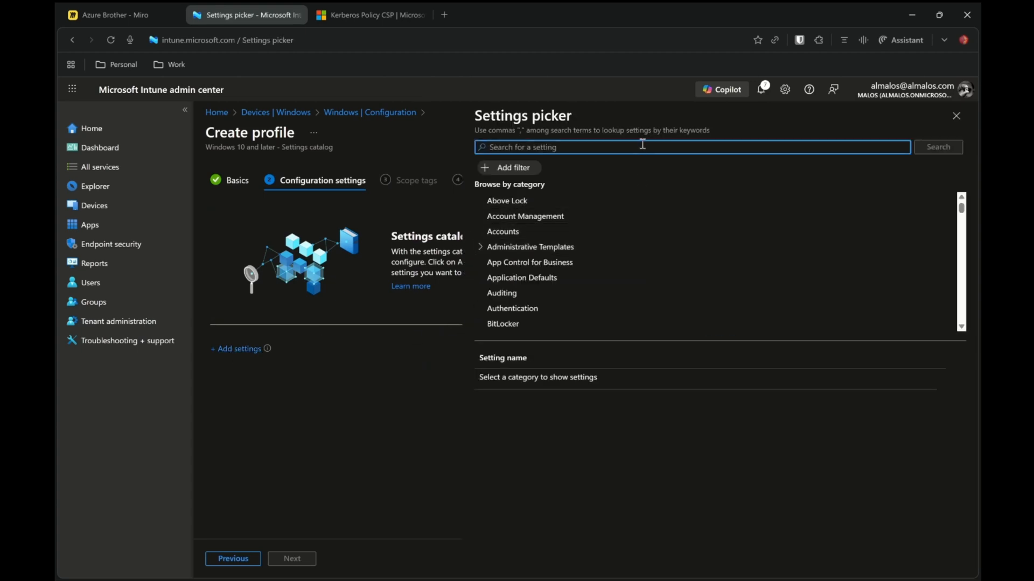
pyautogui.write('windows hello')
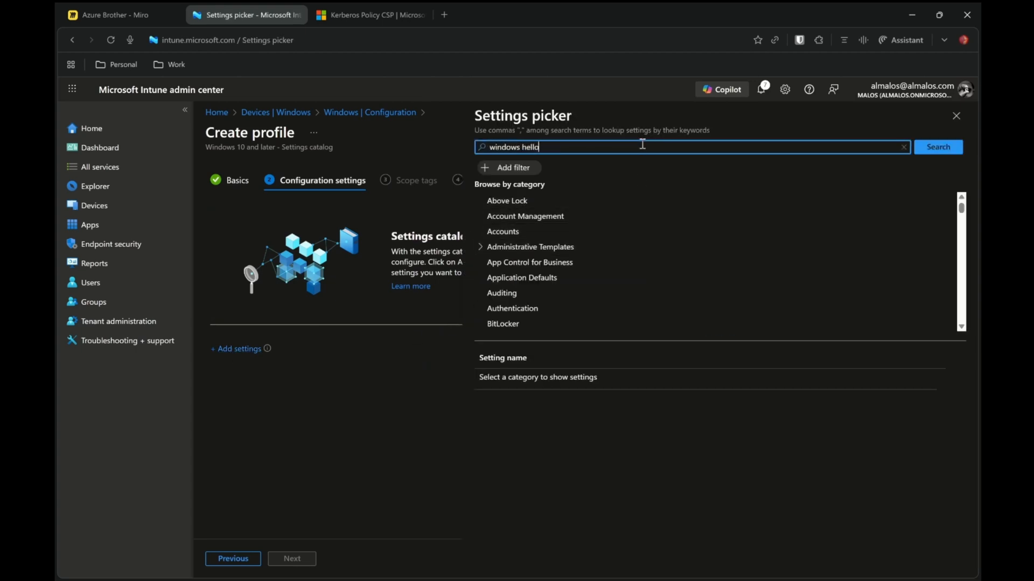
pyautogui.press('Return')
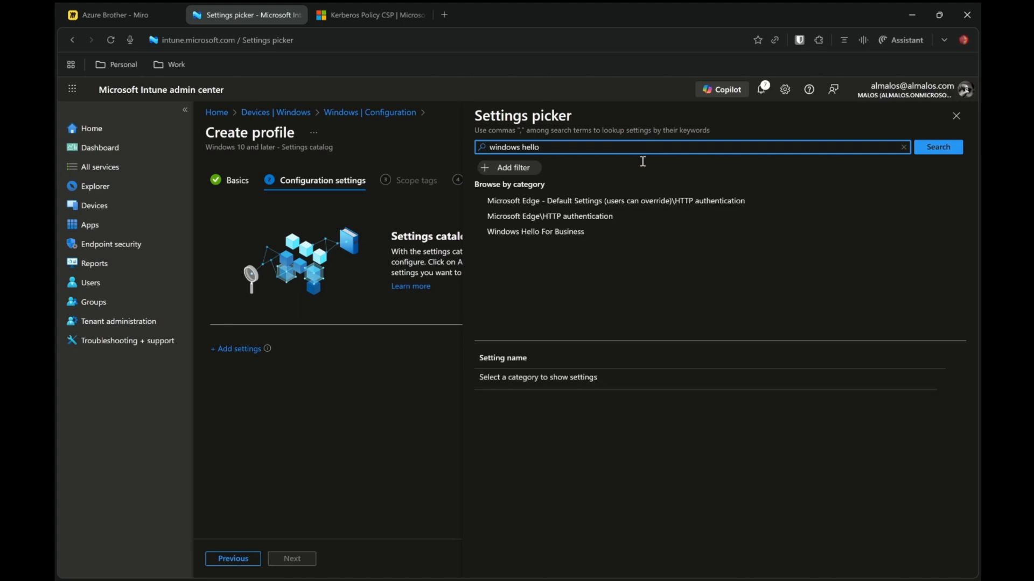
pyautogui.click(557, 234)
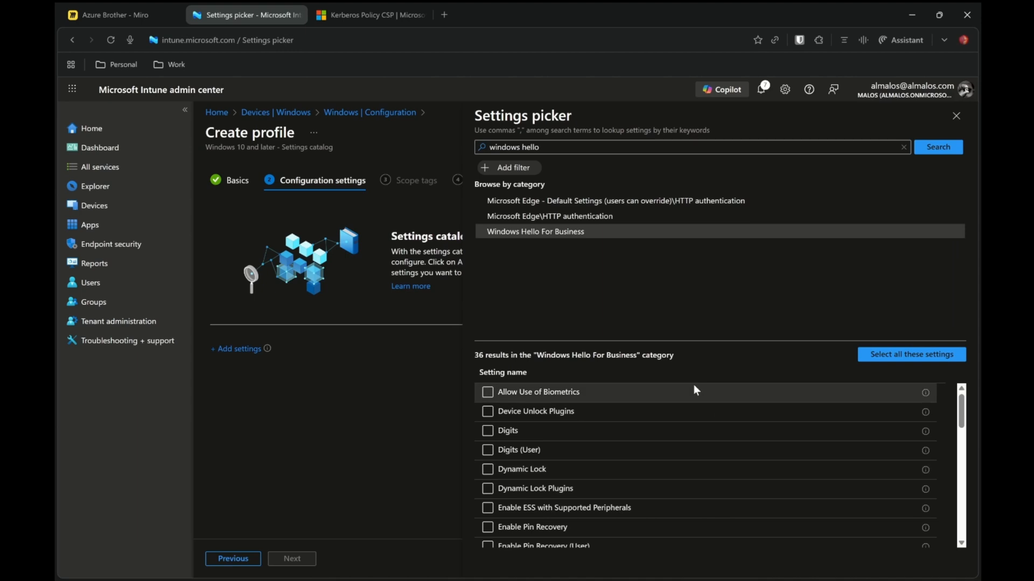
pyautogui.scroll(-8, 583, 419)
pyautogui.scroll(-1, 631, 468)
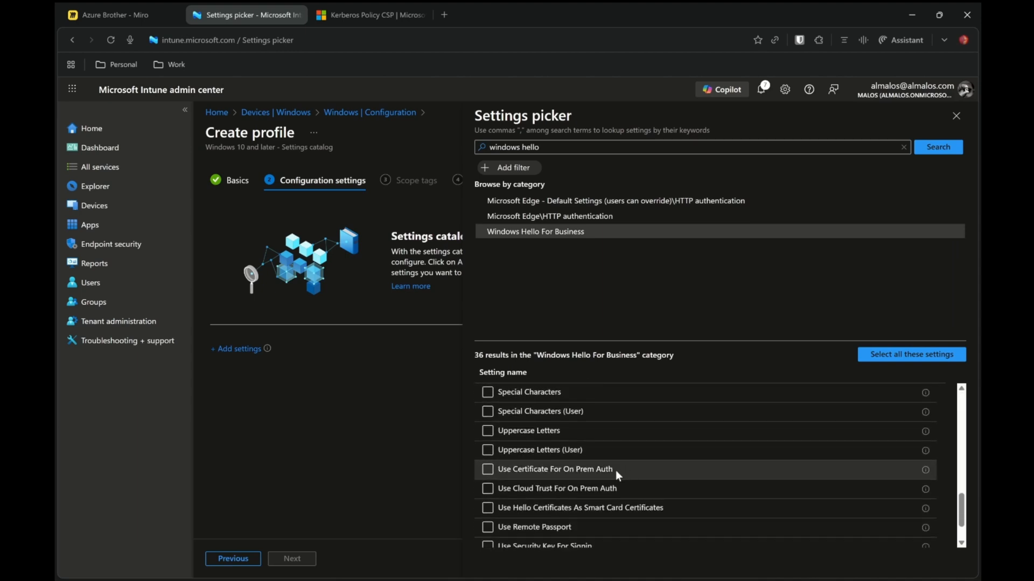
pyautogui.click(527, 490)
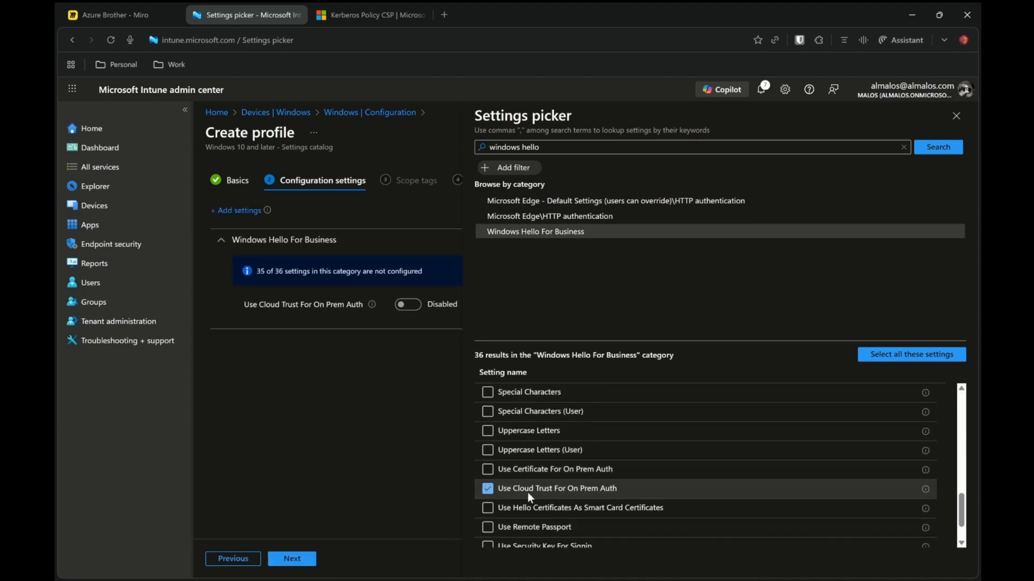
# Enable the Use Cloud Trust For On Prem Auth setting and advance past scope tags to assignments
pyautogui.click(957, 117)
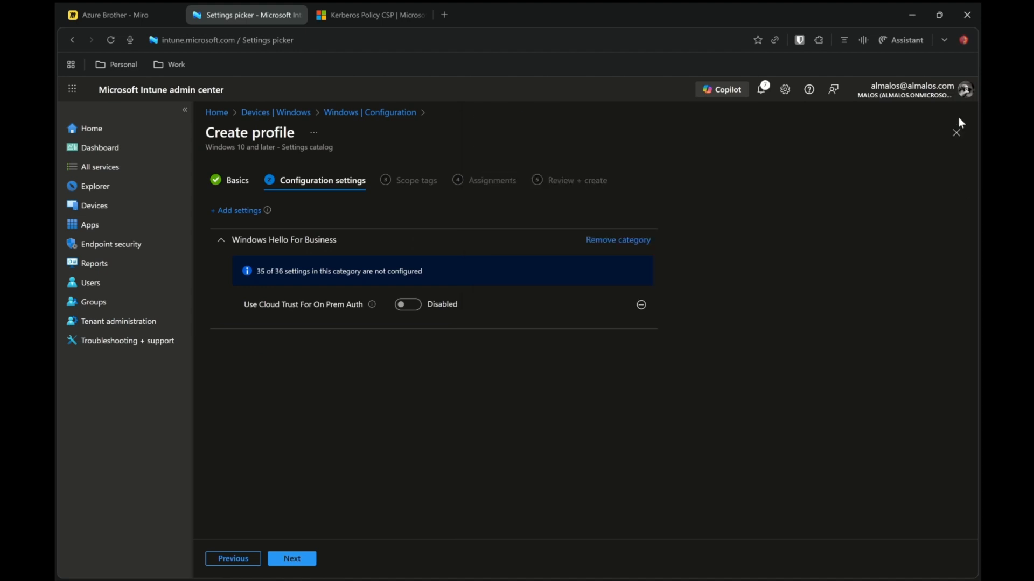
pyautogui.click(415, 306)
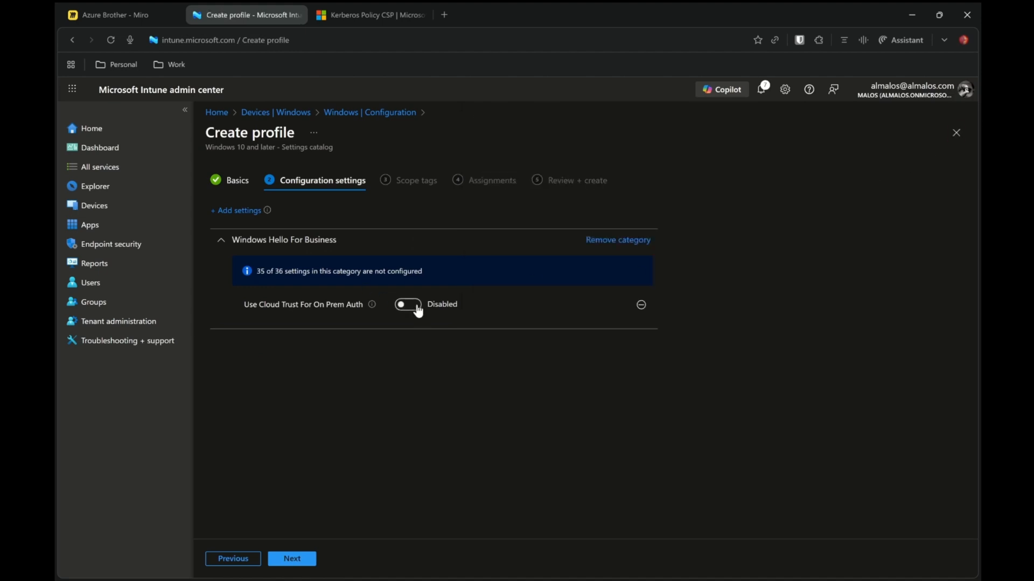
pyautogui.click(297, 562)
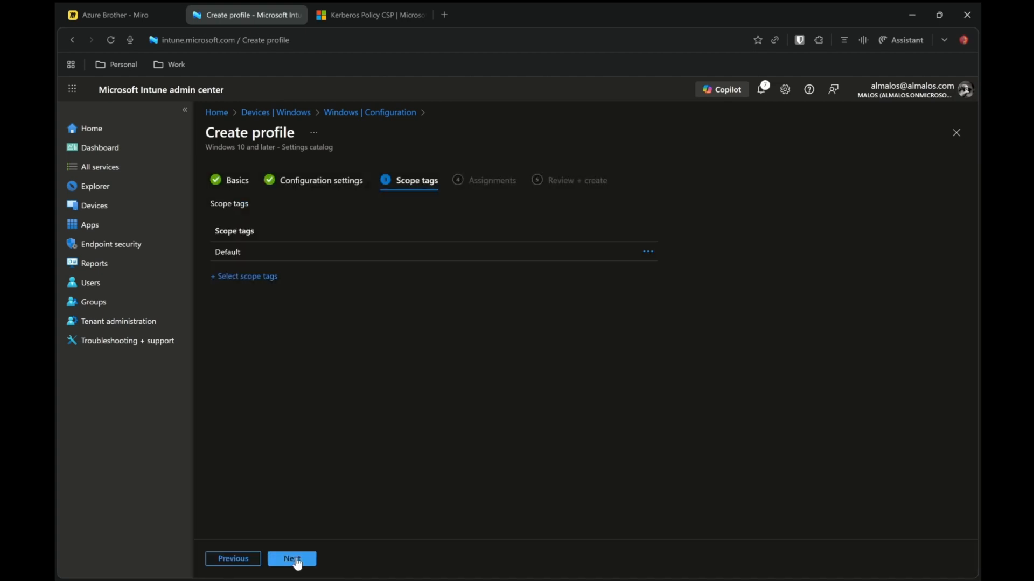
pyautogui.click(315, 560)
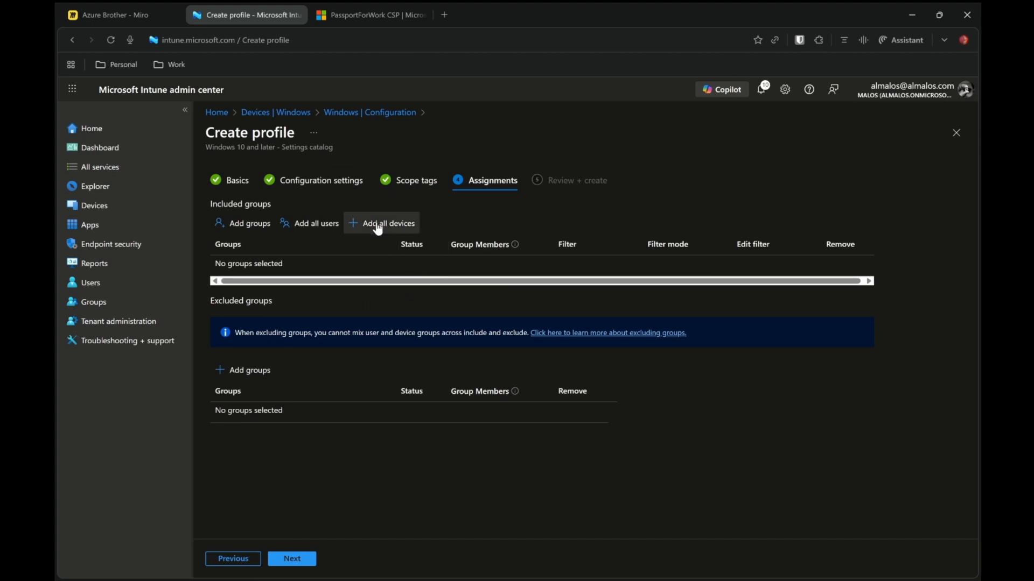
# Assign the profile to the Windows Autopilot device preparation device group
pyautogui.click(266, 231)
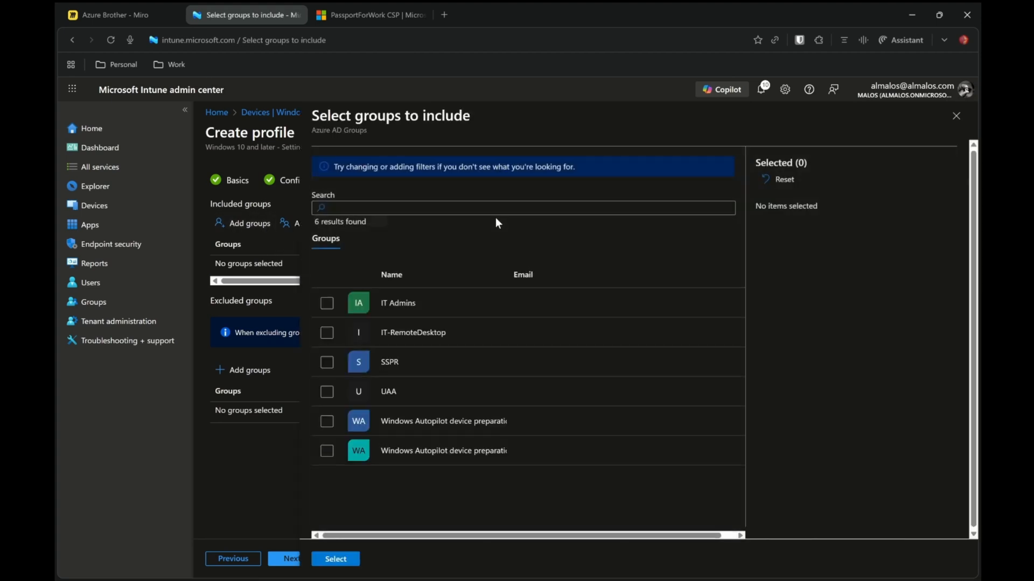
pyautogui.moveTo(506, 272); pyautogui.dragTo(619, 279)
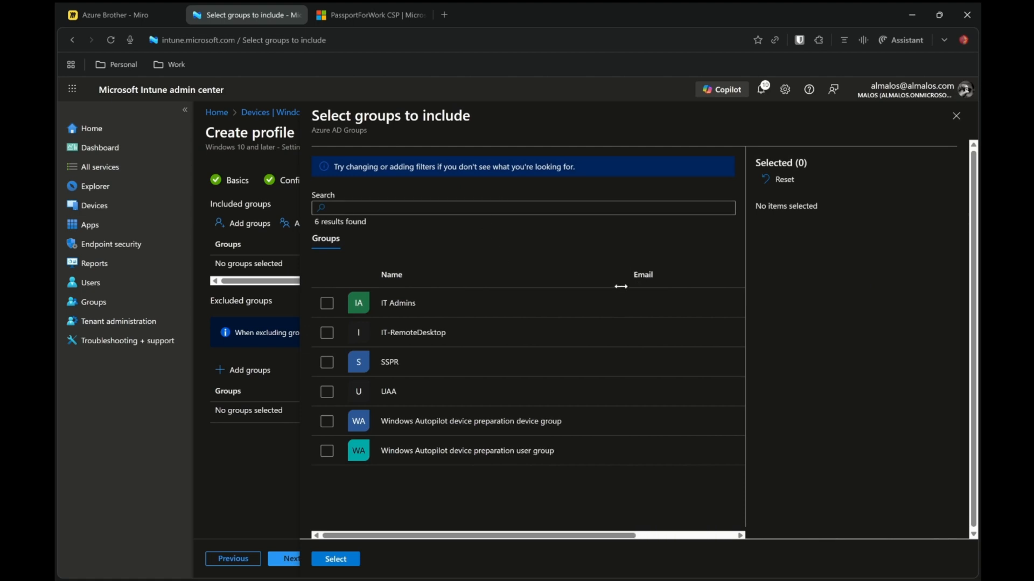
pyautogui.click(453, 426)
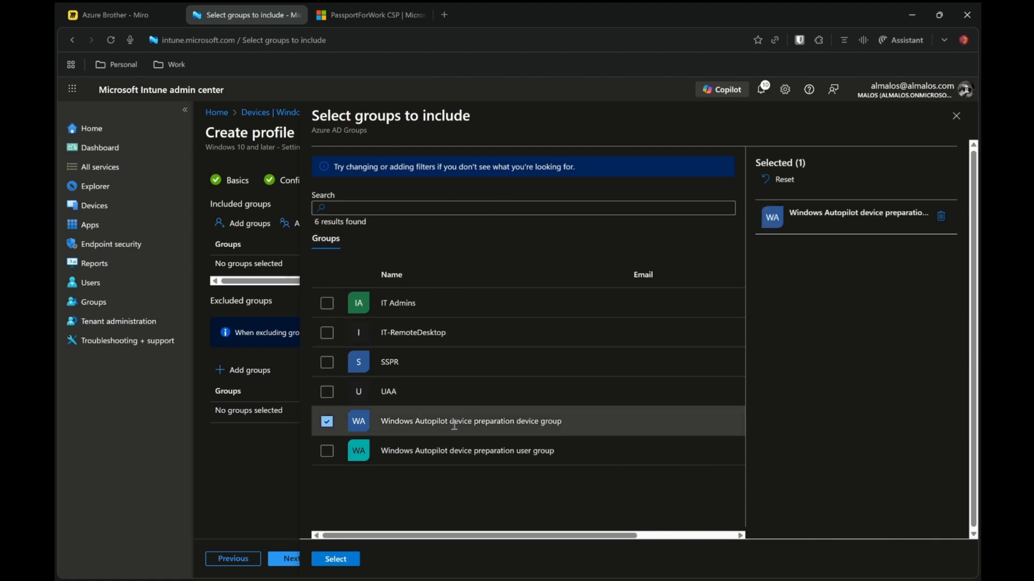
pyautogui.click(335, 562)
# Check the device scope of the UseCloudTrustForOnPremAuth setting in the PassportForWork CSP documentation
pyautogui.hotkey('ctrl', 'Tab')
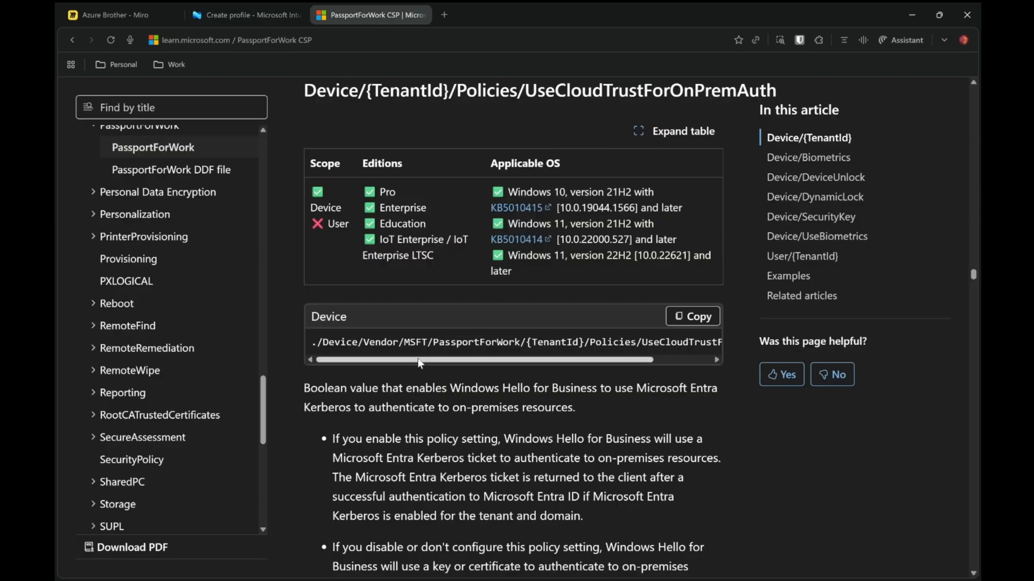
pyautogui.doubleClick(316, 207)
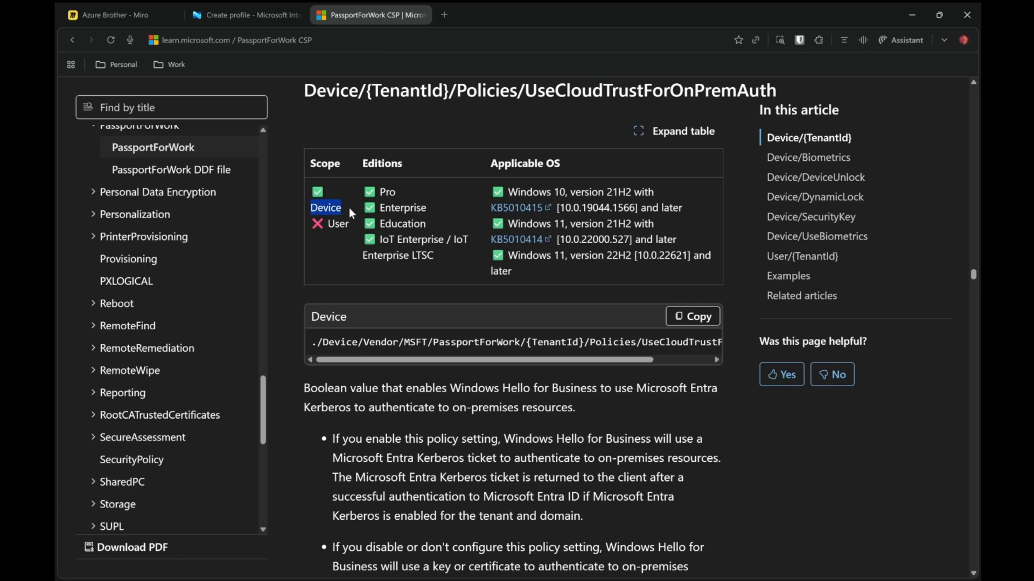
pyautogui.click(377, 342)
pyautogui.click(251, 15)
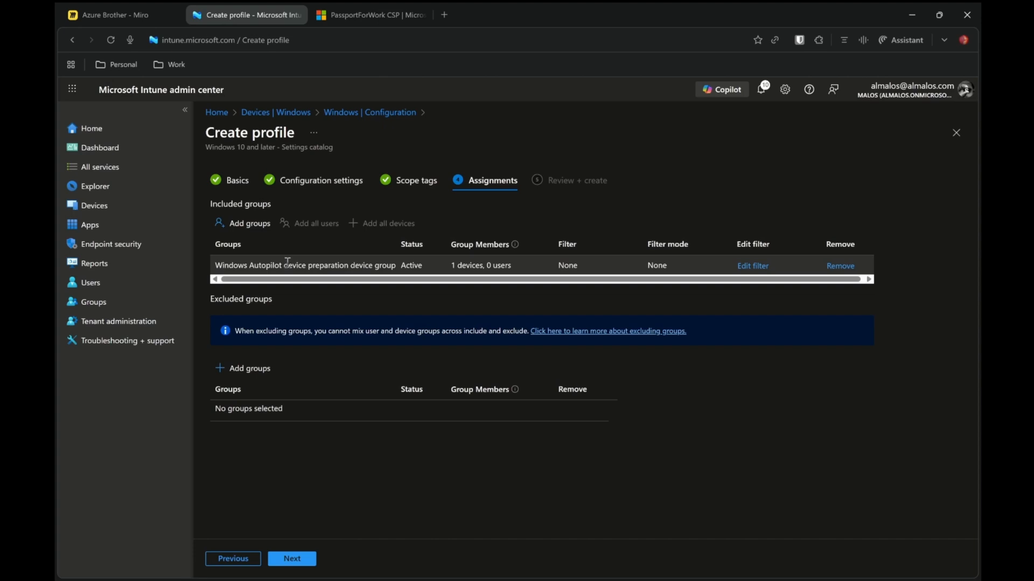
# Review and create the Use Cloud Trust For On Prem Authentication profile, then refresh the policy list
pyautogui.click(309, 558)
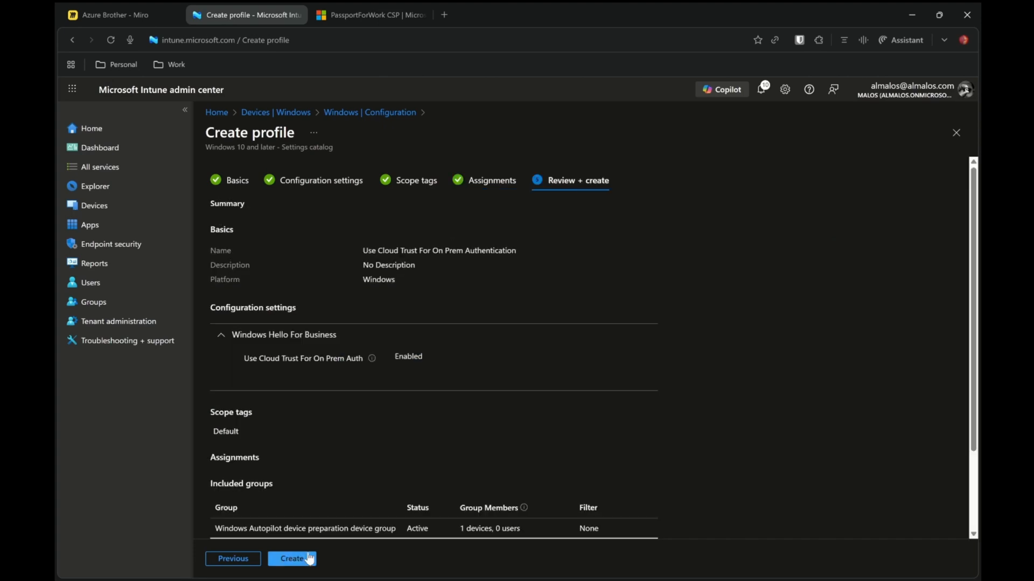
pyautogui.click(296, 558)
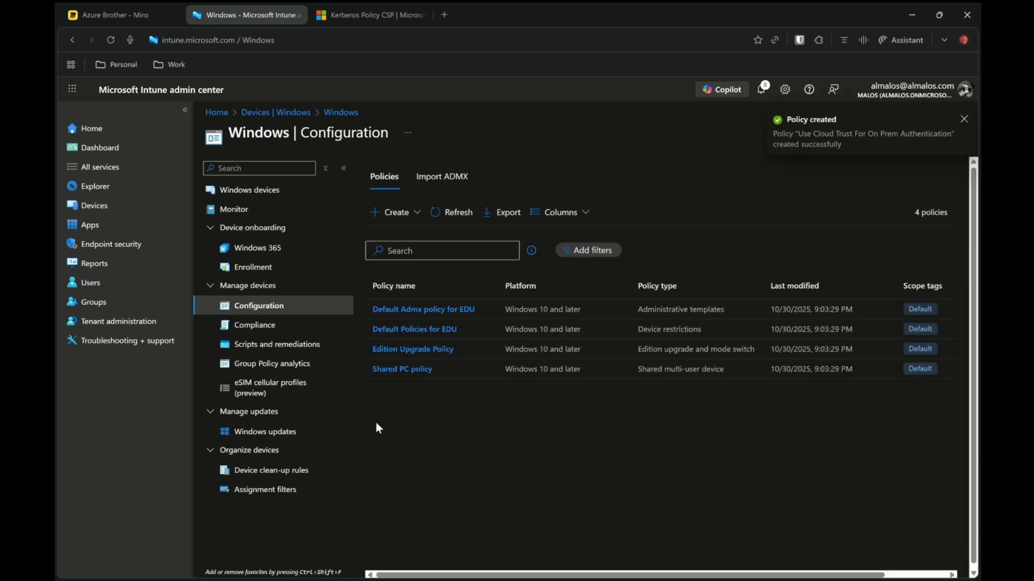
pyautogui.click(451, 213)
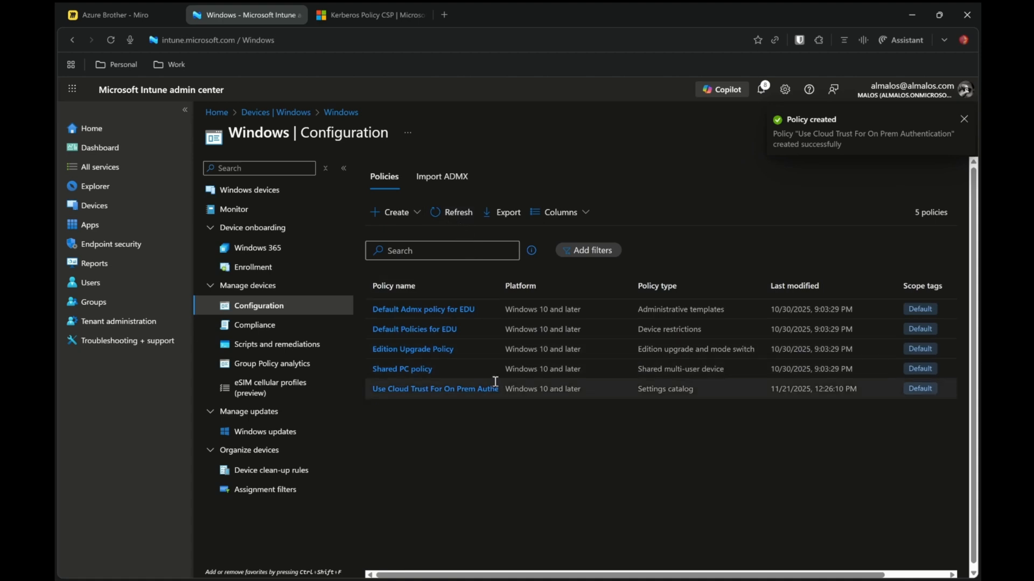
# Start a new Windows 10 and later configuration profile from the Custom template
pyautogui.click(409, 220)
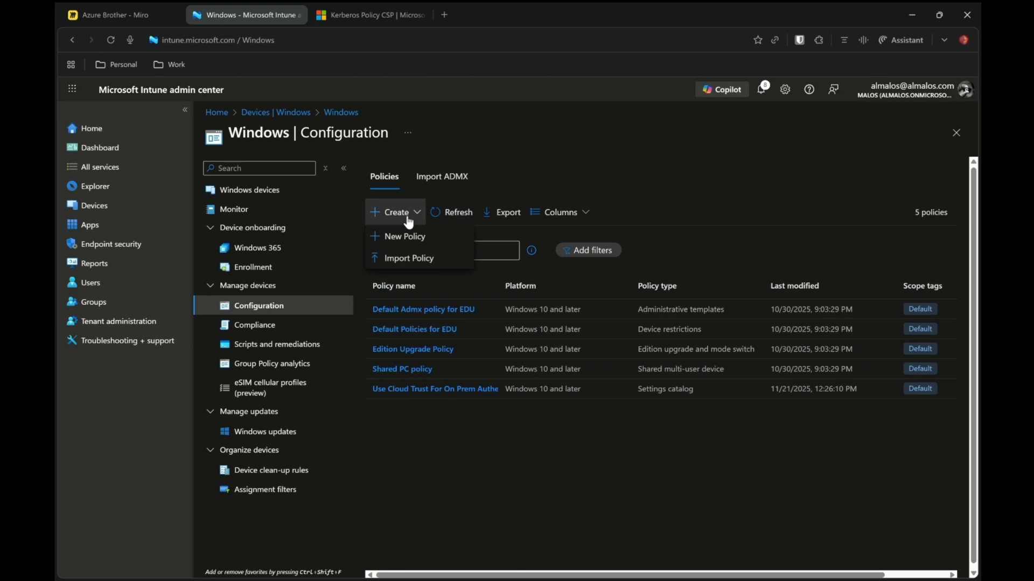
pyautogui.click(429, 236)
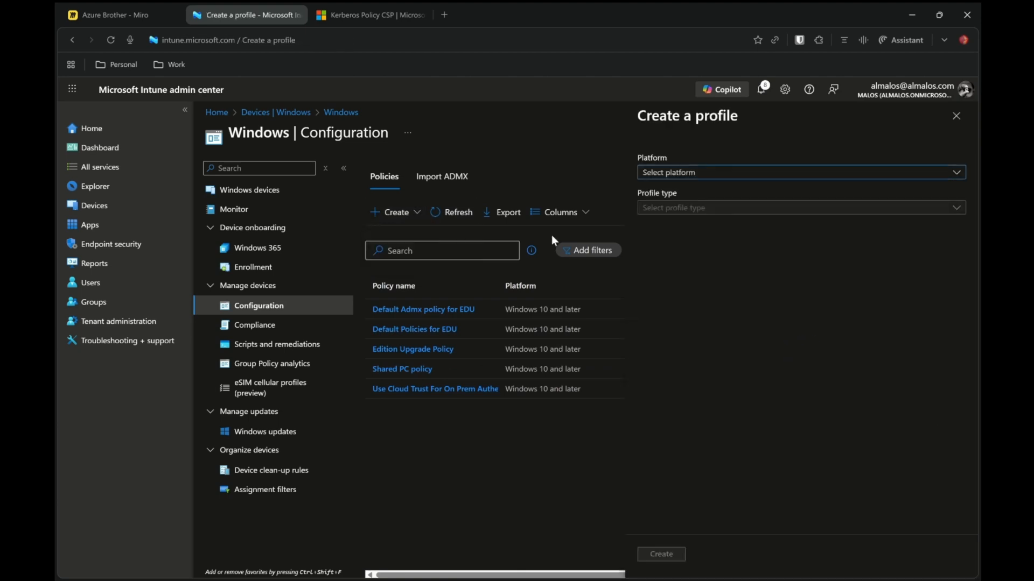
pyautogui.click(727, 174)
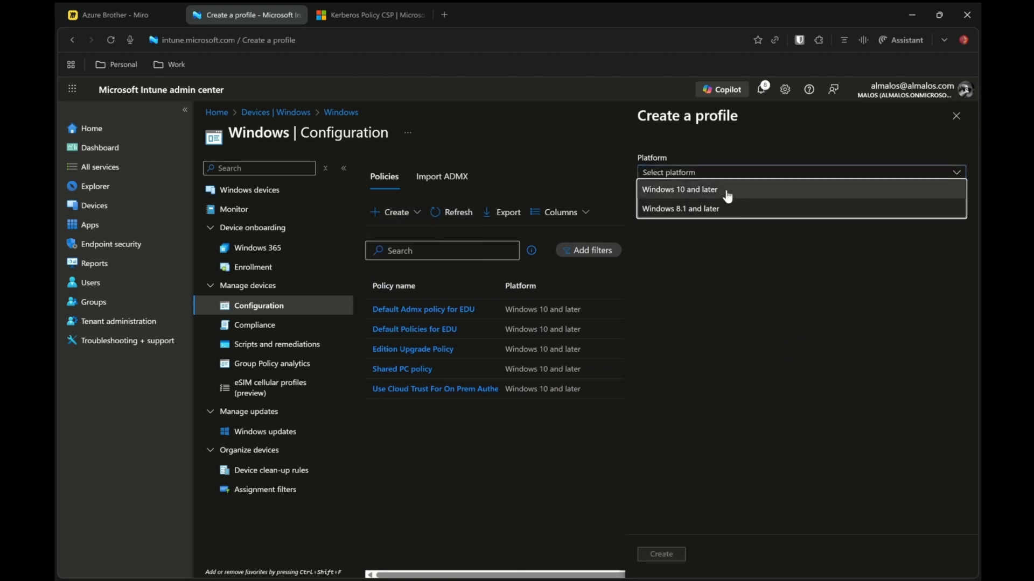
pyautogui.click(729, 191)
pyautogui.click(728, 209)
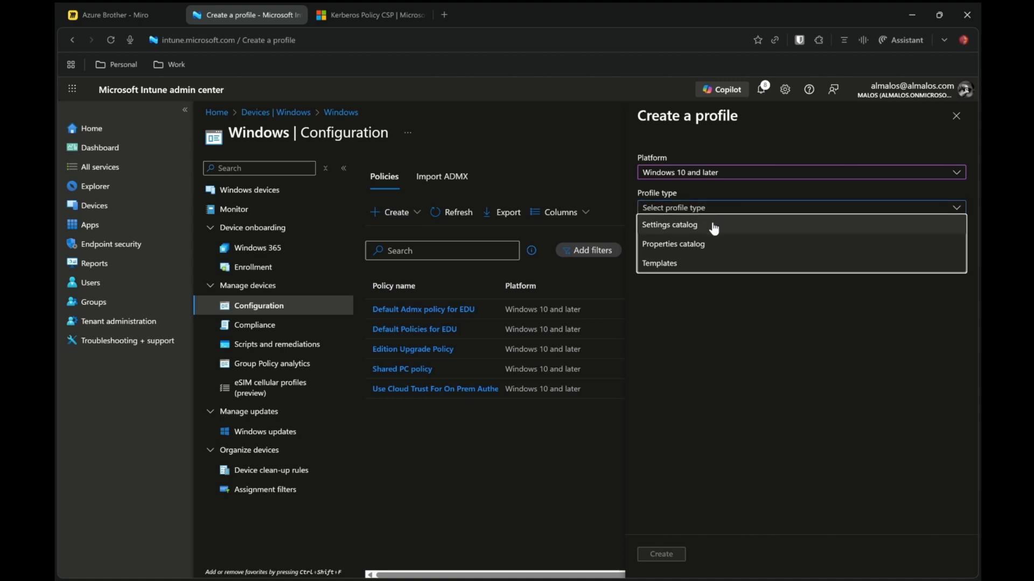
pyautogui.click(723, 265)
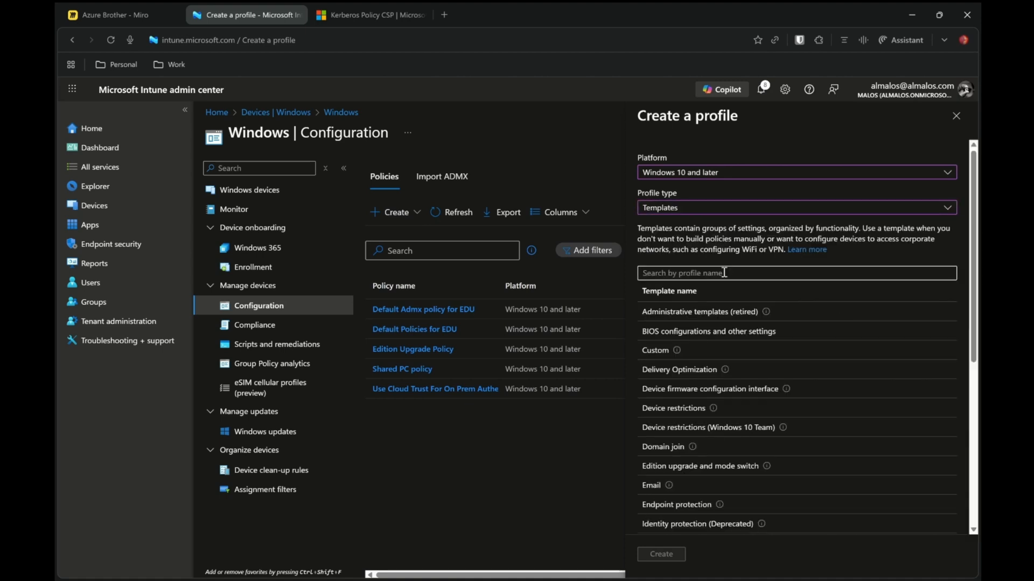
pyautogui.click(658, 352)
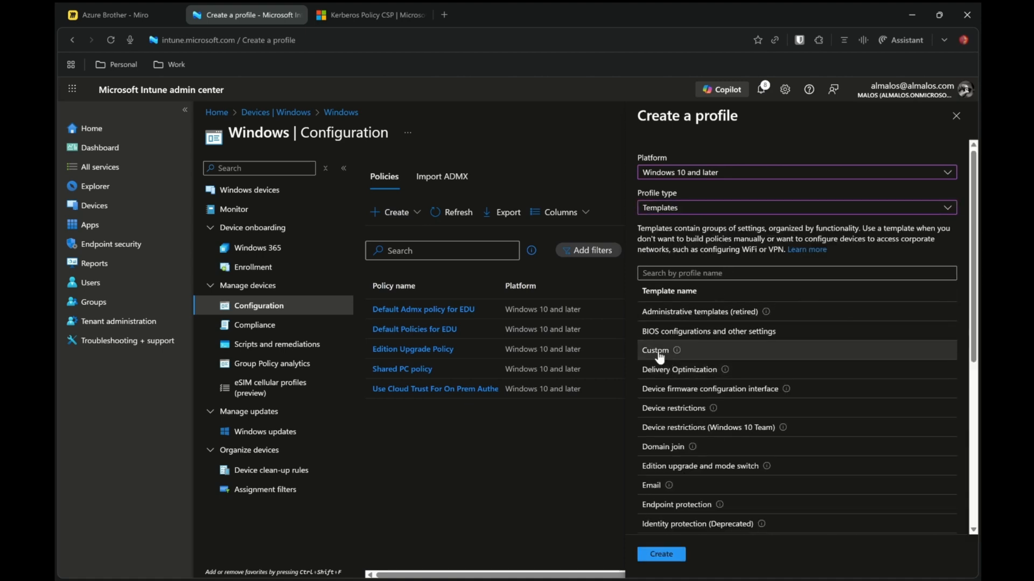
pyautogui.click(670, 555)
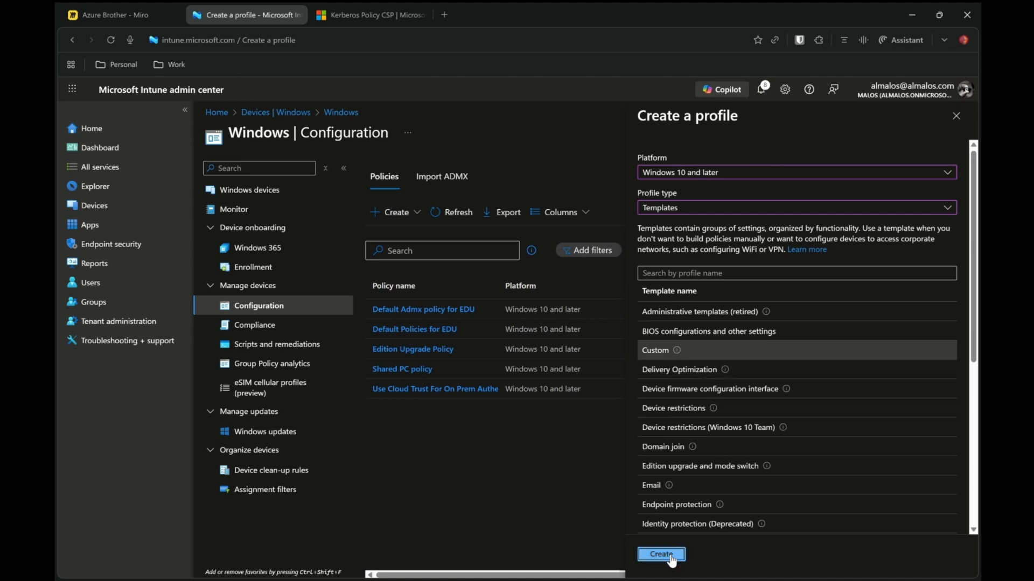
# Name the custom profile Enable Cloud Kerberos Ticket Retrieval and continue to configuration settings
pyautogui.click(505, 205)
pyautogui.write('Enable Cloud Kerberos Ticket Retrieval')
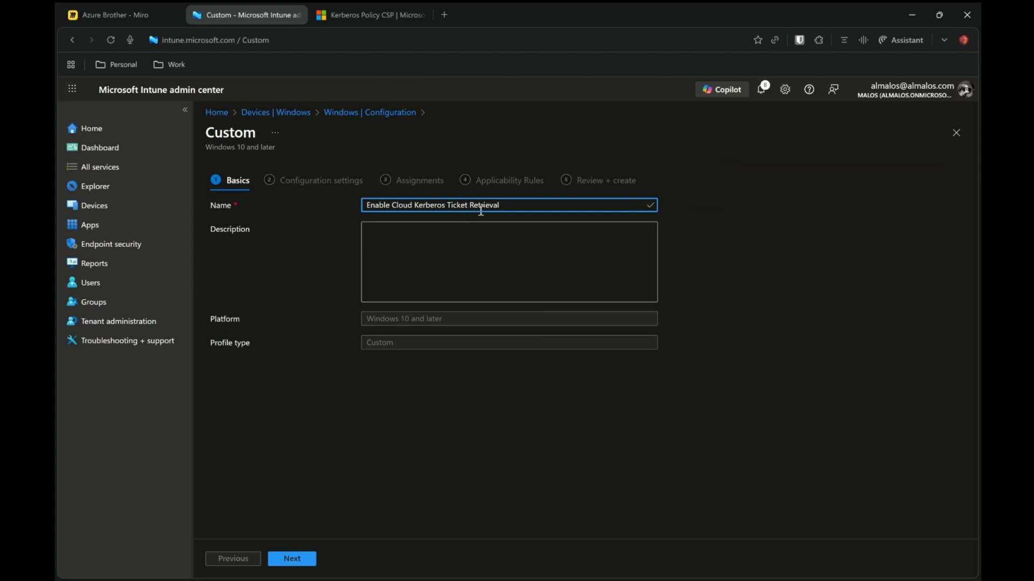
pyautogui.click(303, 559)
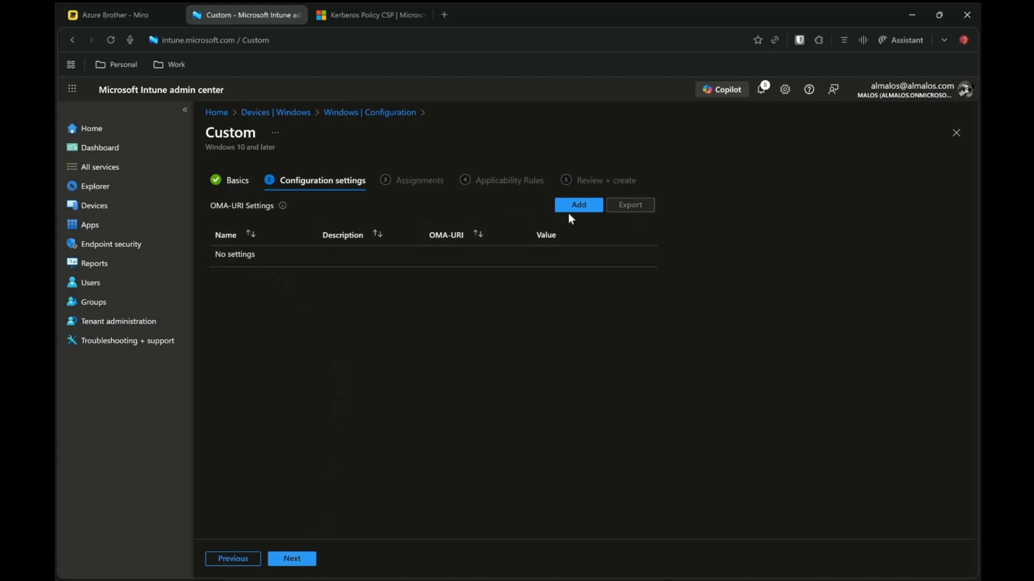
# Add an OMA-URI row with name and description Enable Cloud Kerberos Ticket Retrieval
pyautogui.click(585, 211)
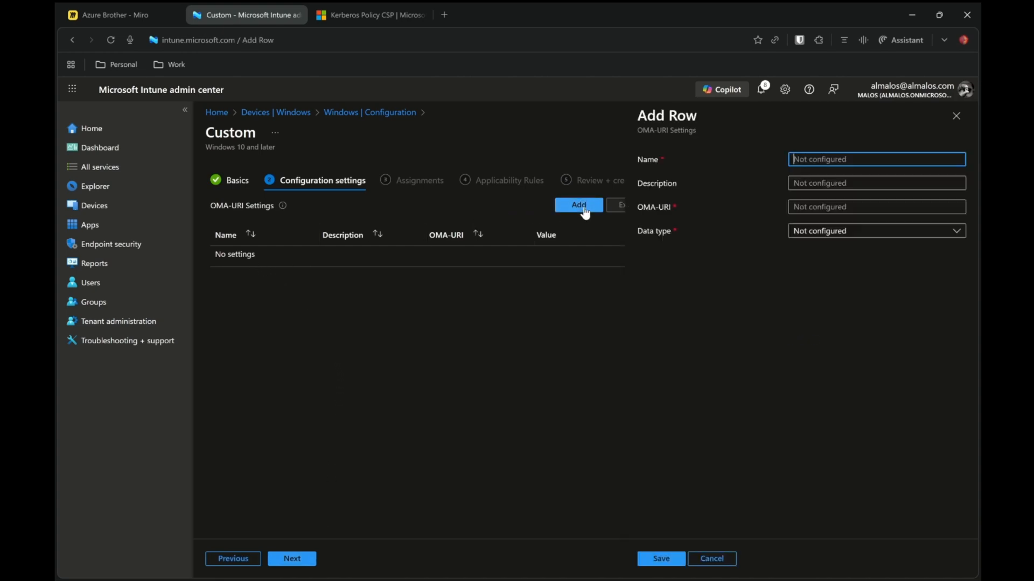
pyautogui.write('Enable Cloud Kerberos Ticket Retrieval')
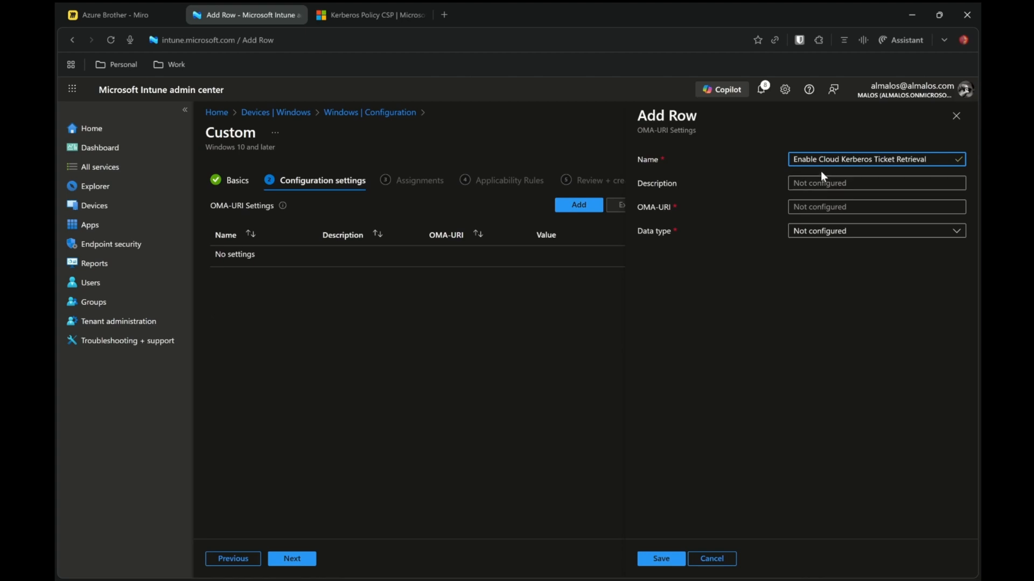
pyautogui.click(823, 186)
pyautogui.write('Enable Cloud Kerberos Ticket Retrieval')
pyautogui.press('Tab')
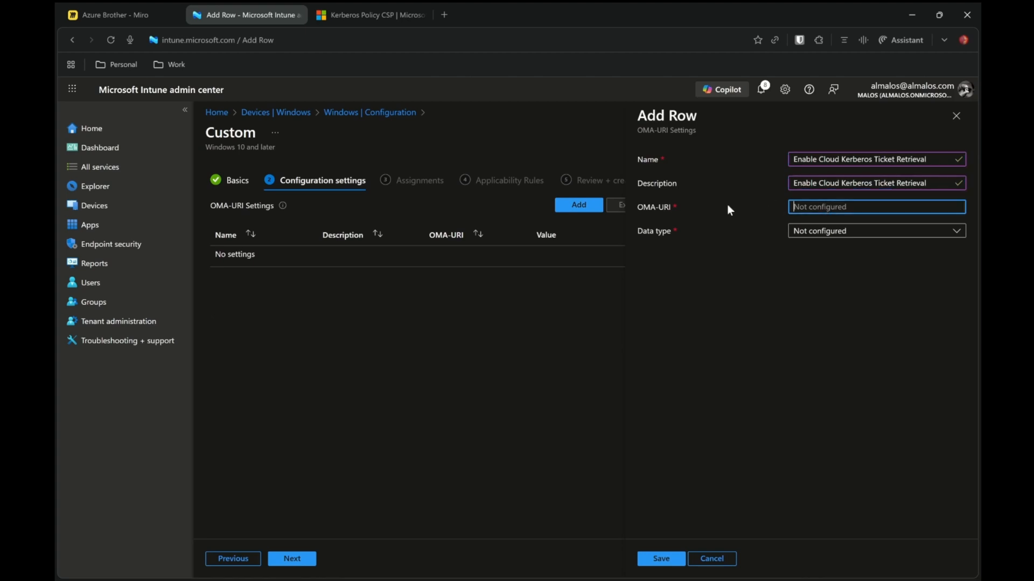
# Copy the CloudKerberosTicketRetrievalEnabled device OMA-URI from the Kerberos Policy CSP page into the row's OMA-URI field
pyautogui.click(361, 21)
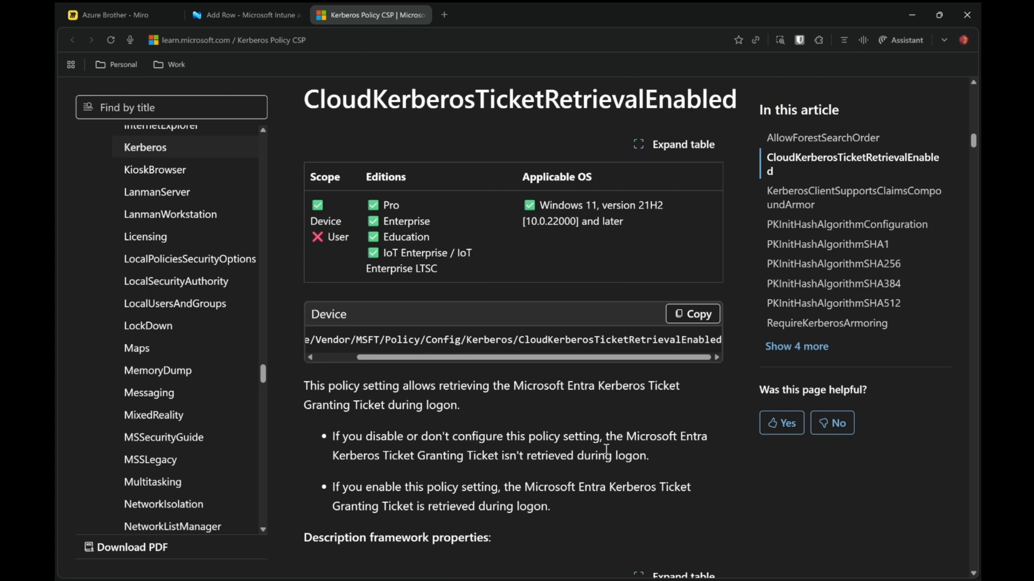
pyautogui.click(694, 318)
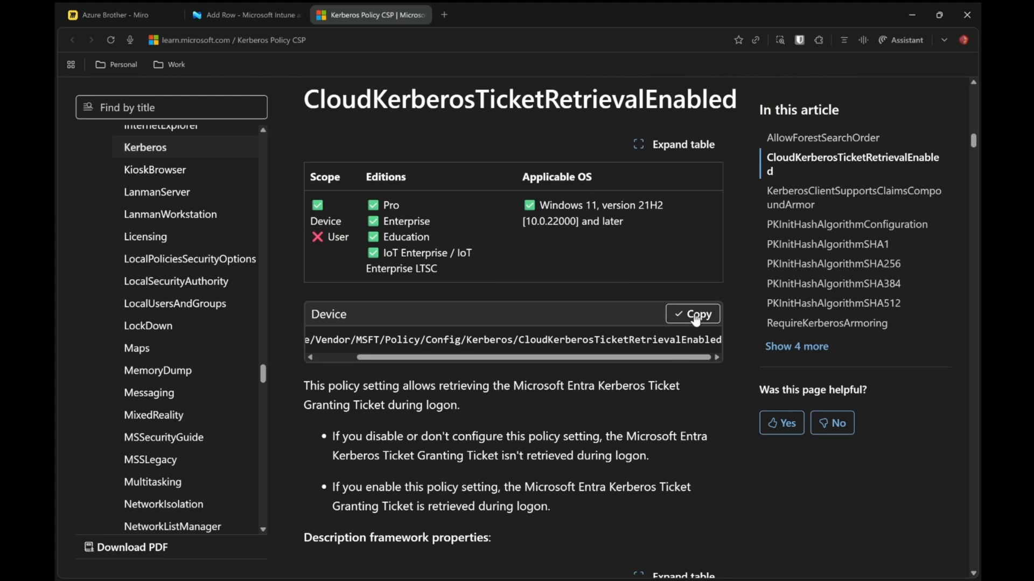
pyautogui.click(251, 17)
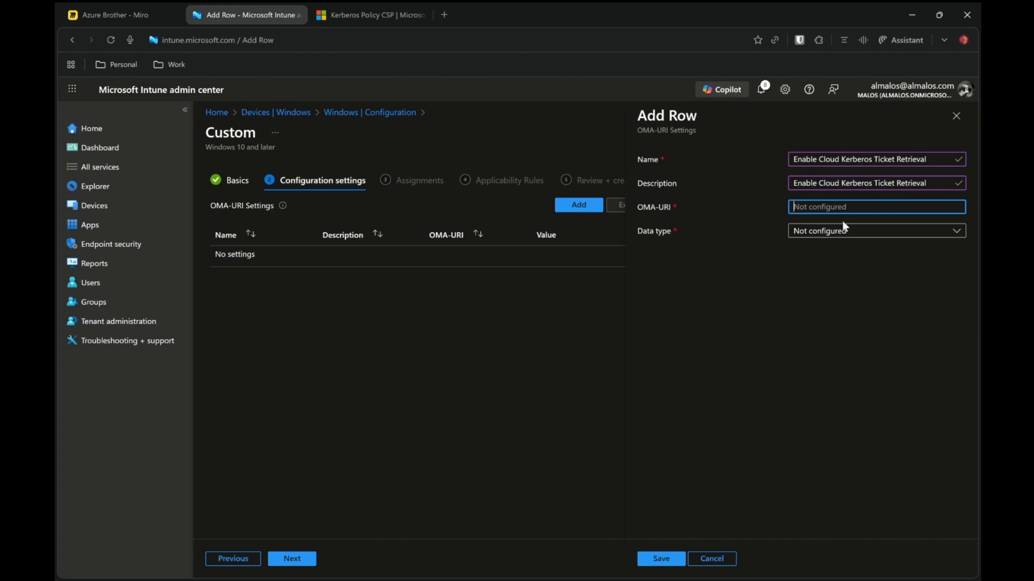
pyautogui.hotkey('ctrl', 'v')
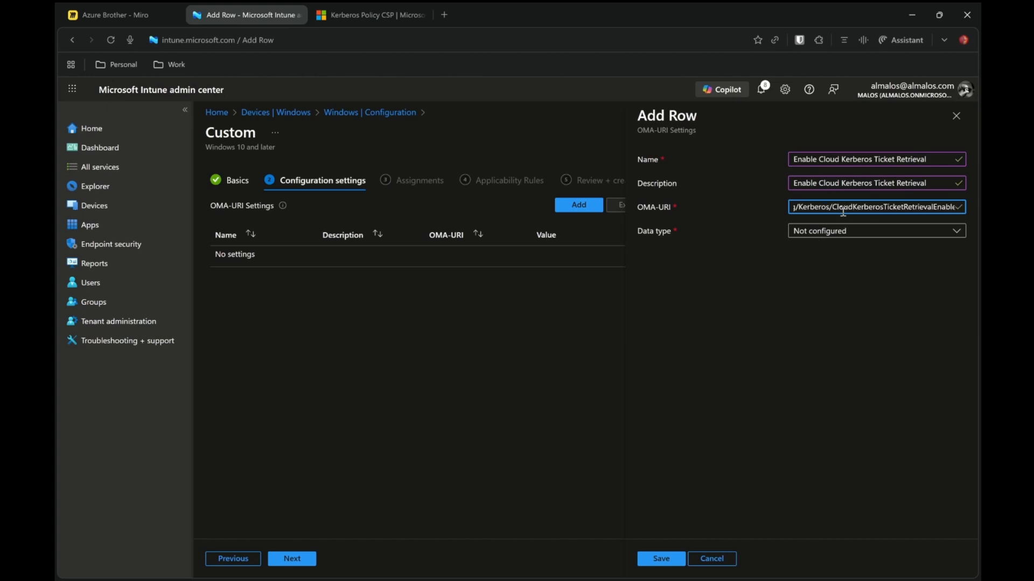
# Set the row's data type to Integer with value 1, save it, and continue to assignments
pyautogui.click(842, 232)
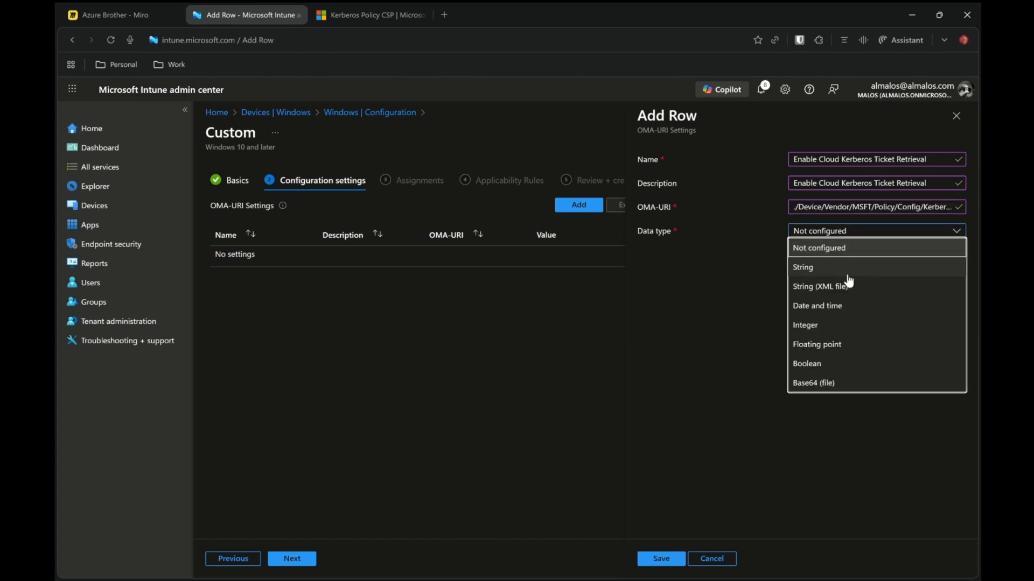
pyautogui.click(818, 326)
pyautogui.click(814, 261)
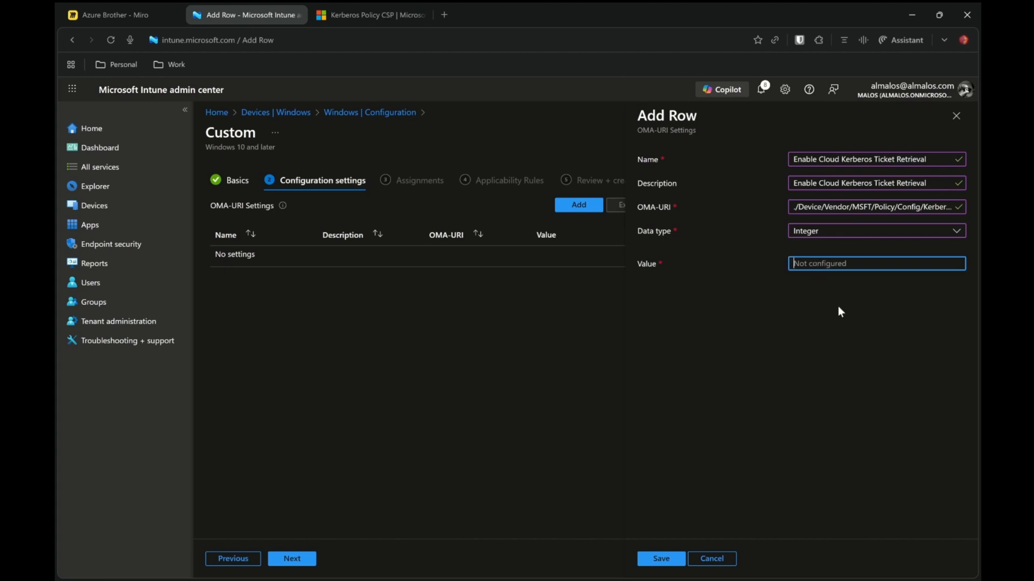
pyautogui.write('1')
pyautogui.click(666, 561)
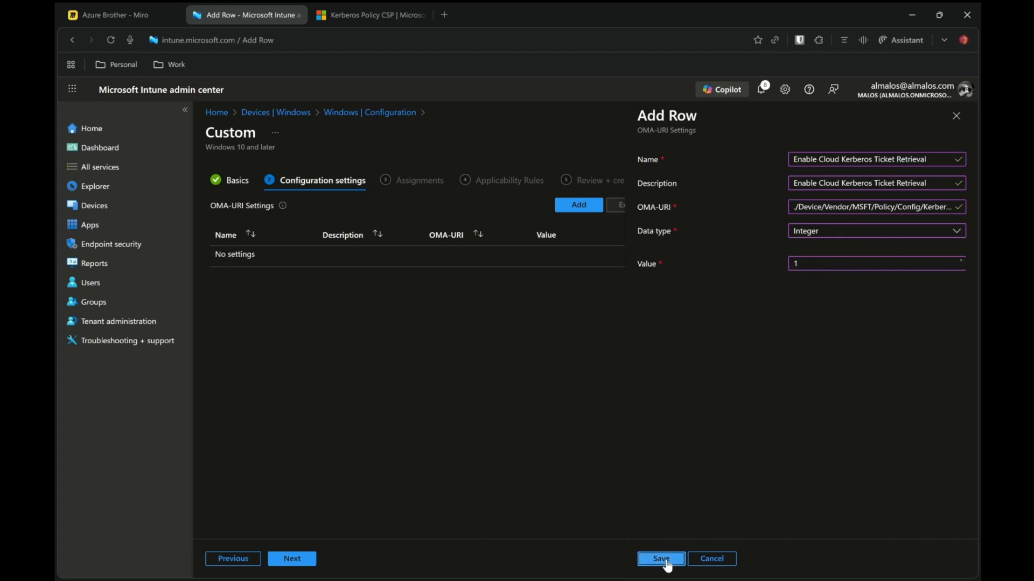
pyautogui.click(287, 560)
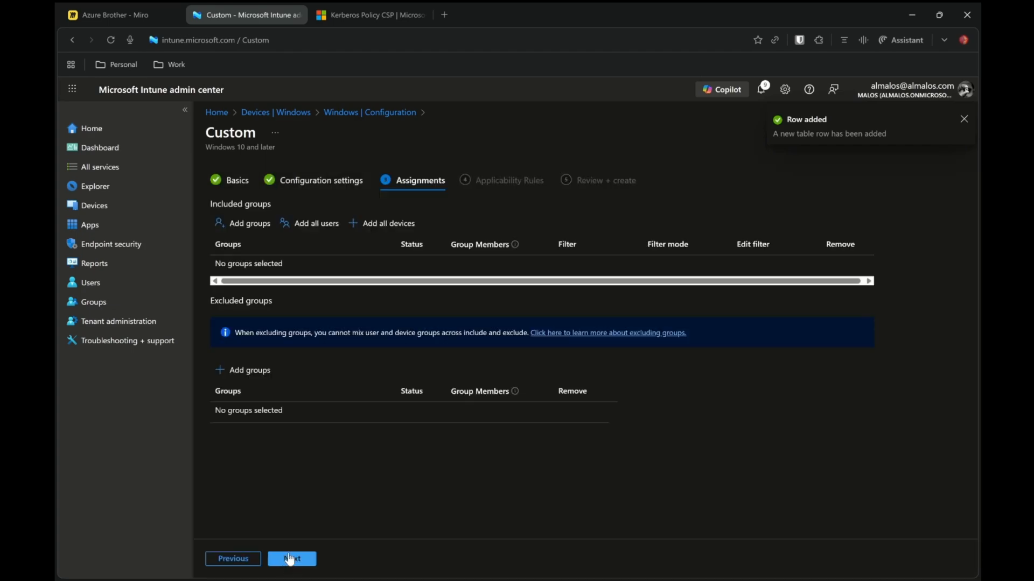
# Check the scope of CloudKerberosTicketRetrievalEnabled in the Kerberos Policy CSP documentation
pyautogui.click(366, 21)
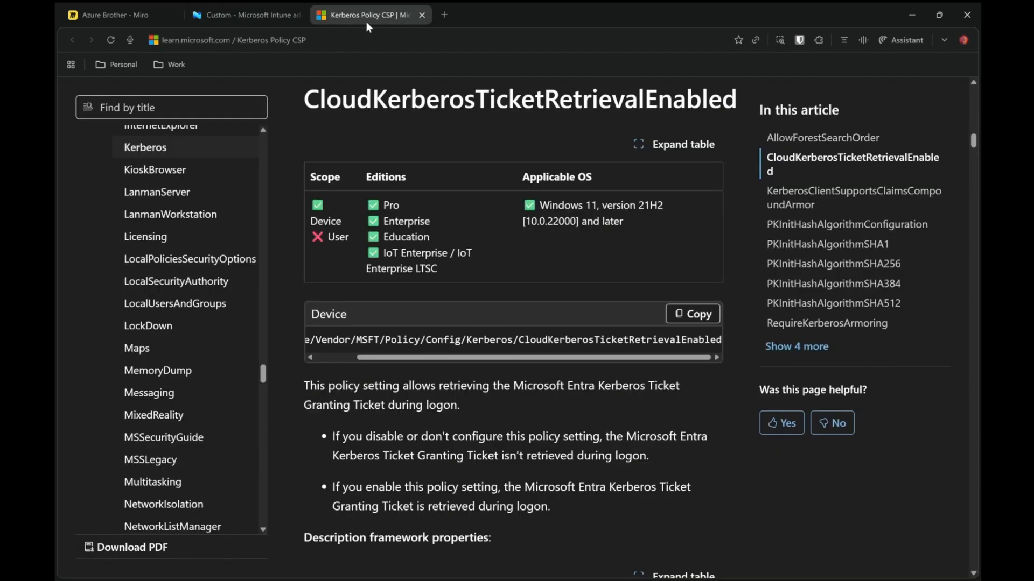
pyautogui.doubleClick(316, 172)
pyautogui.doubleClick(315, 223)
pyautogui.moveTo(355, 244); pyautogui.dragTo(320, 251)
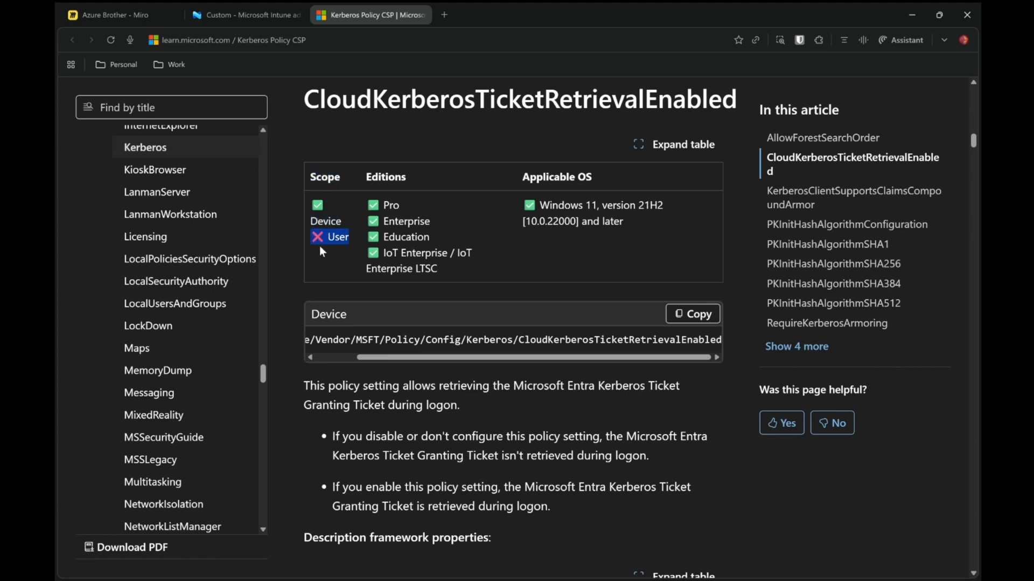
pyautogui.click(252, 17)
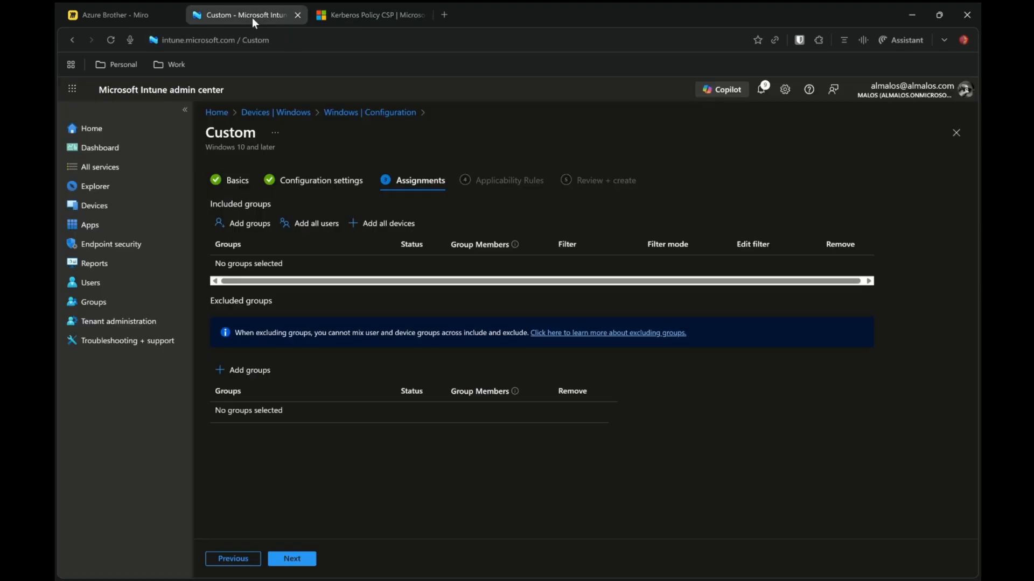
# Assign the custom profile to the Windows Autopilot device preparation device group
pyautogui.click(250, 225)
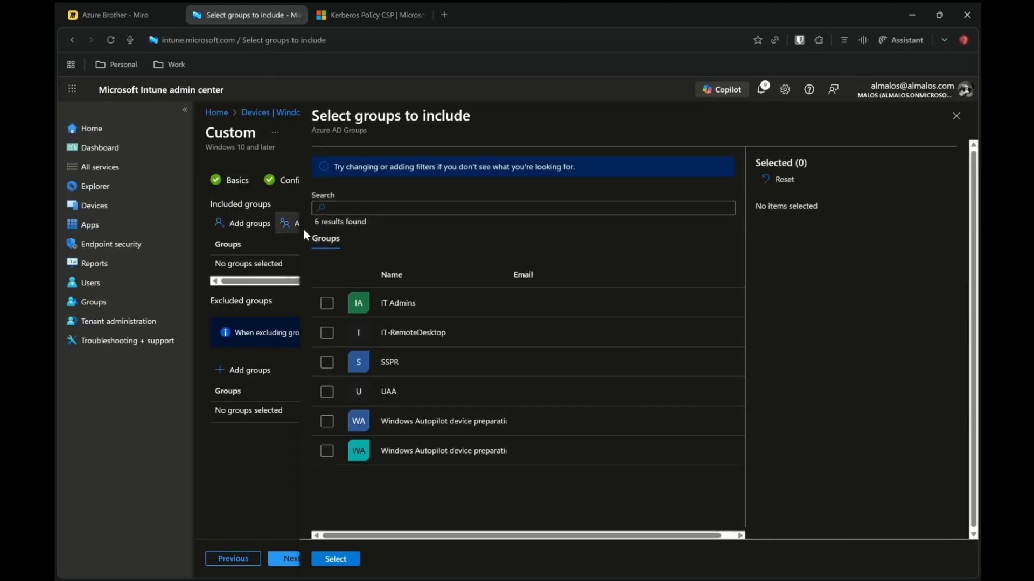
pyautogui.click(325, 422)
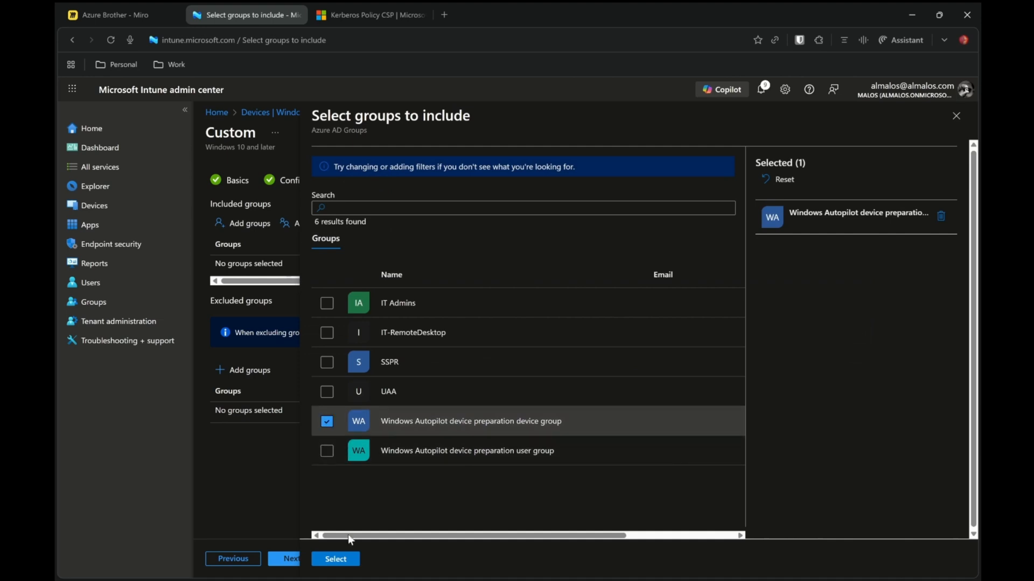
pyautogui.click(338, 559)
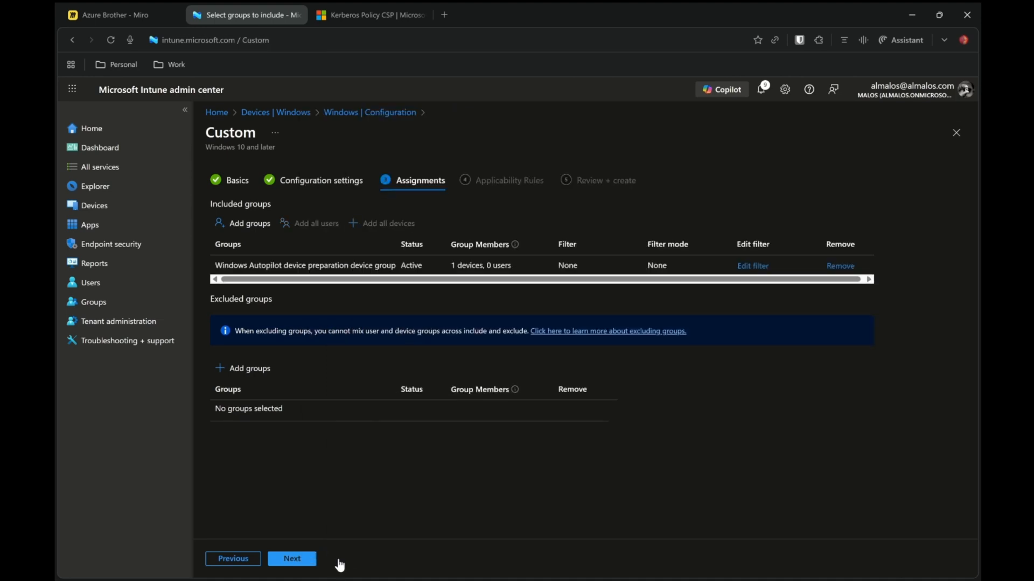
# Skip applicability rules, create the Enable Cloud Kerberos Ticket Retrieval profile and refresh the policy list
pyautogui.click(292, 559)
pyautogui.click(292, 560)
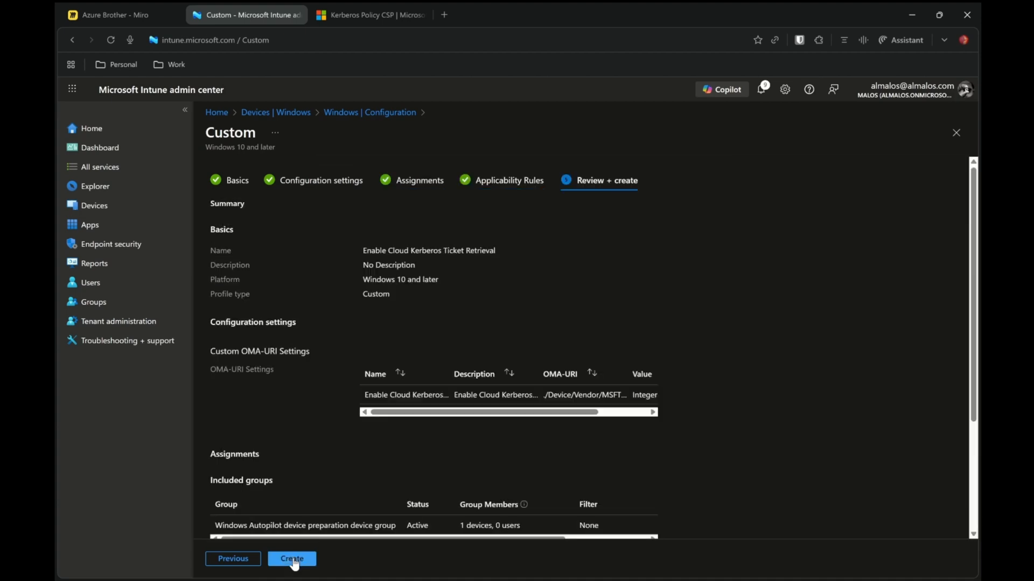
pyautogui.click(292, 560)
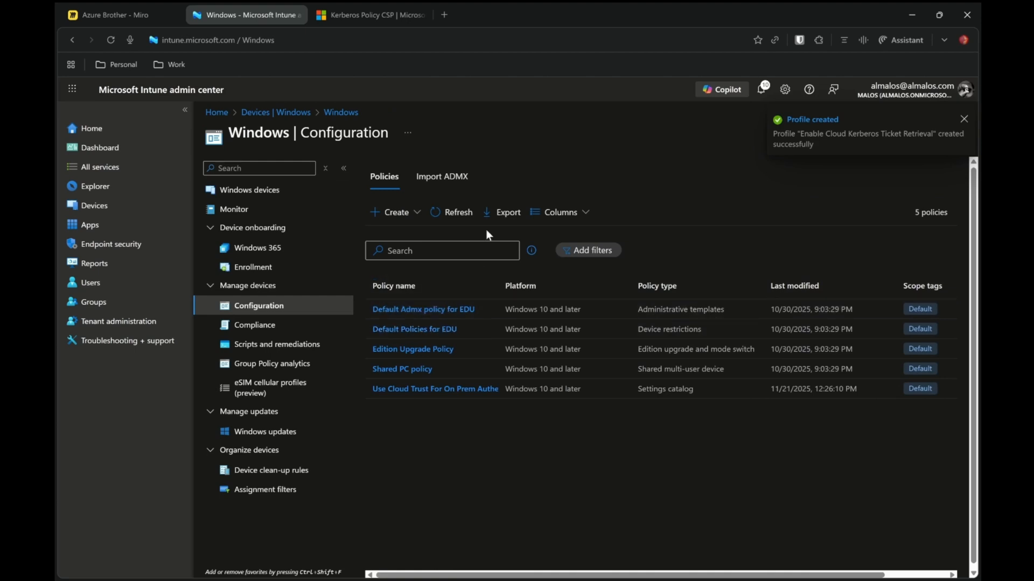
pyautogui.click(451, 213)
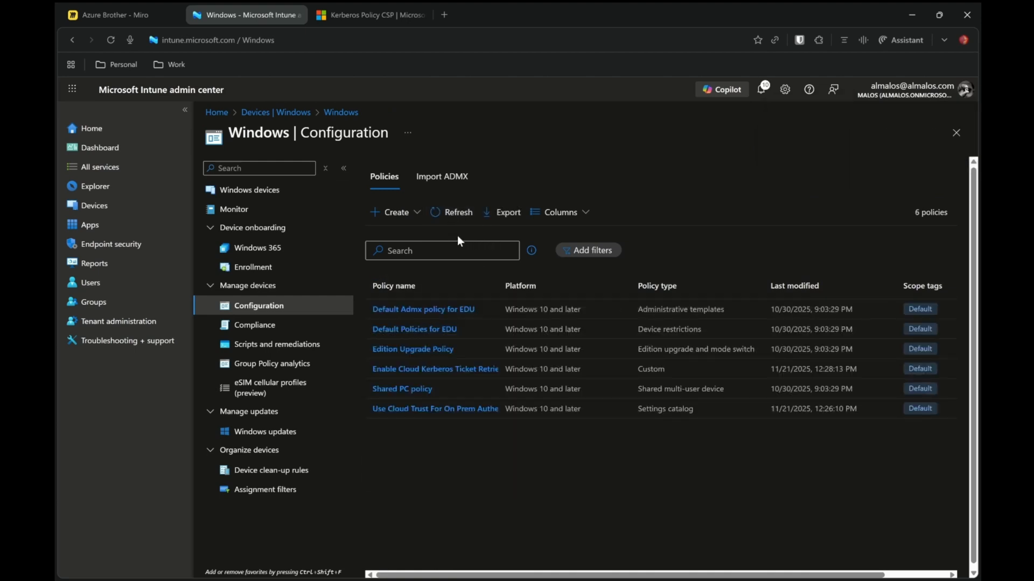
# Sign in to the test Windows 11 VM as the user with the Windows Hello PIN
pyautogui.moveTo(500, 291); pyautogui.dragTo(531, 294)
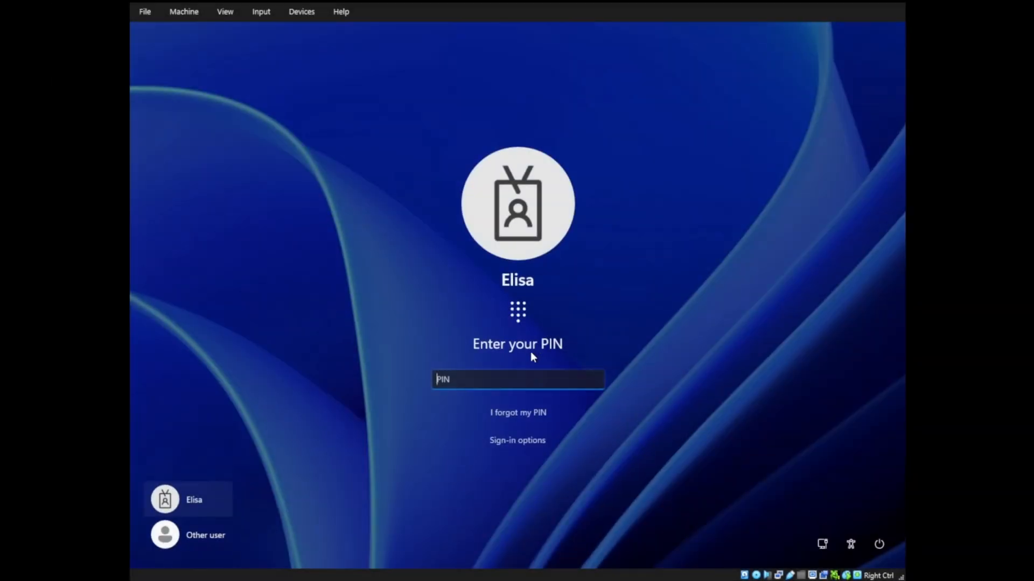
pyautogui.write('******')
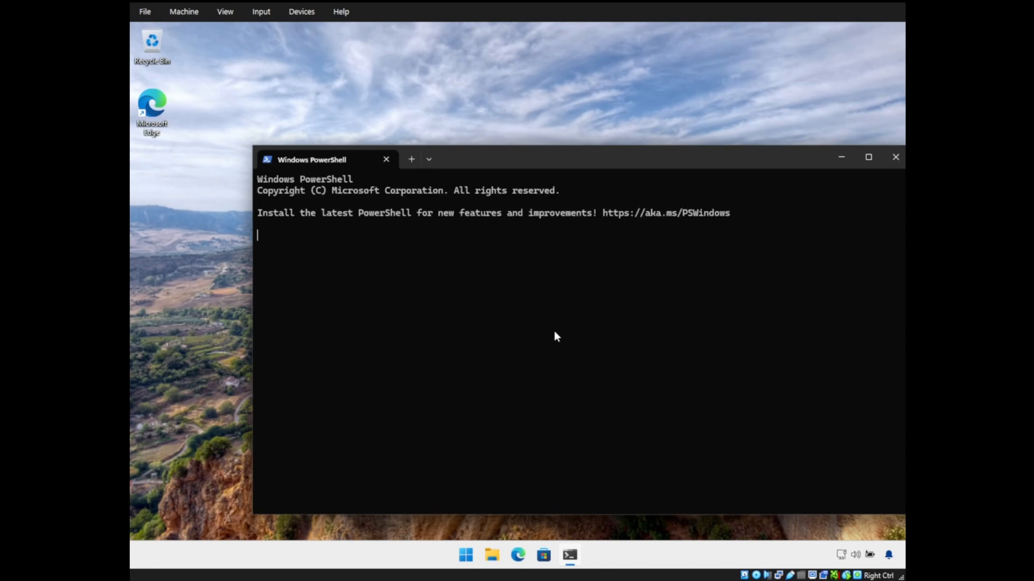
# Run klist in PowerShell and copy the krbtgt/KERBEROS.MICROSOFTONLINE.COM server name of the cached ticket
pyautogui.write('klist')
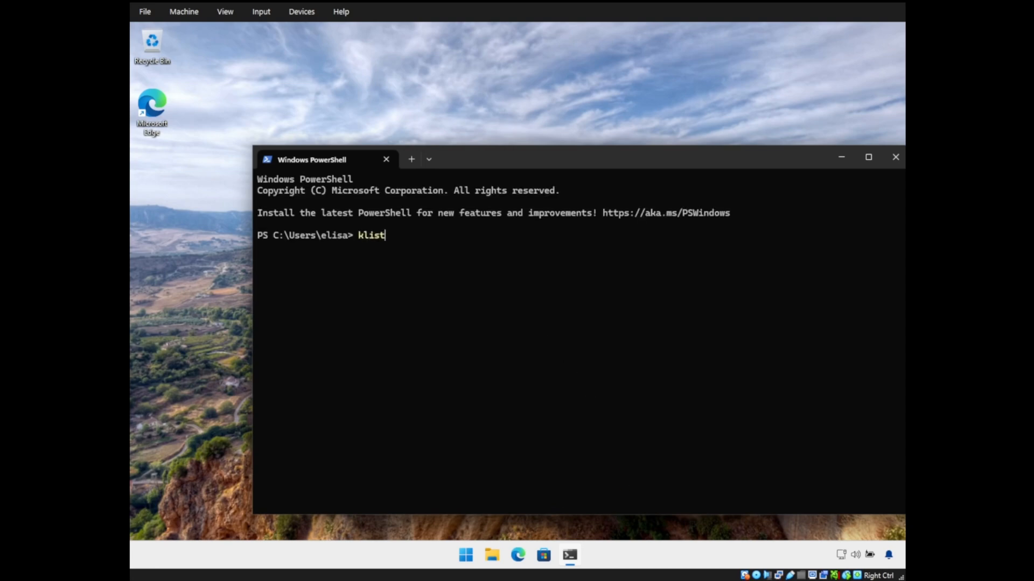
pyautogui.press('Return')
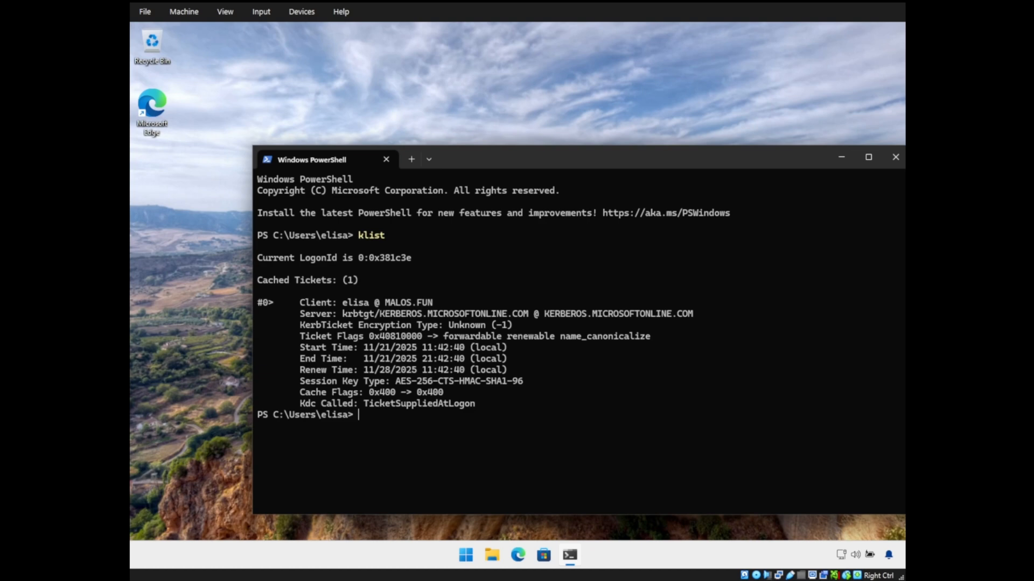
pyautogui.moveTo(342, 314); pyautogui.dragTo(523, 318)
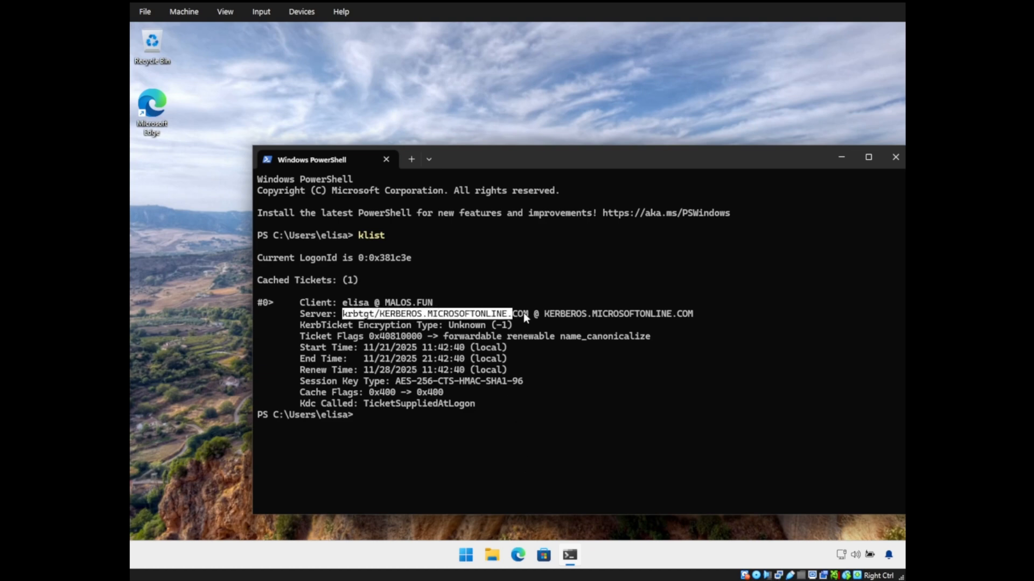
pyautogui.hotkey('ctrl', 'c')
# Open Event Viewer and view the User Device Registration Admin log under Applications and Services Logs > Microsoft > Windows
pyautogui.rightClick(465, 555)
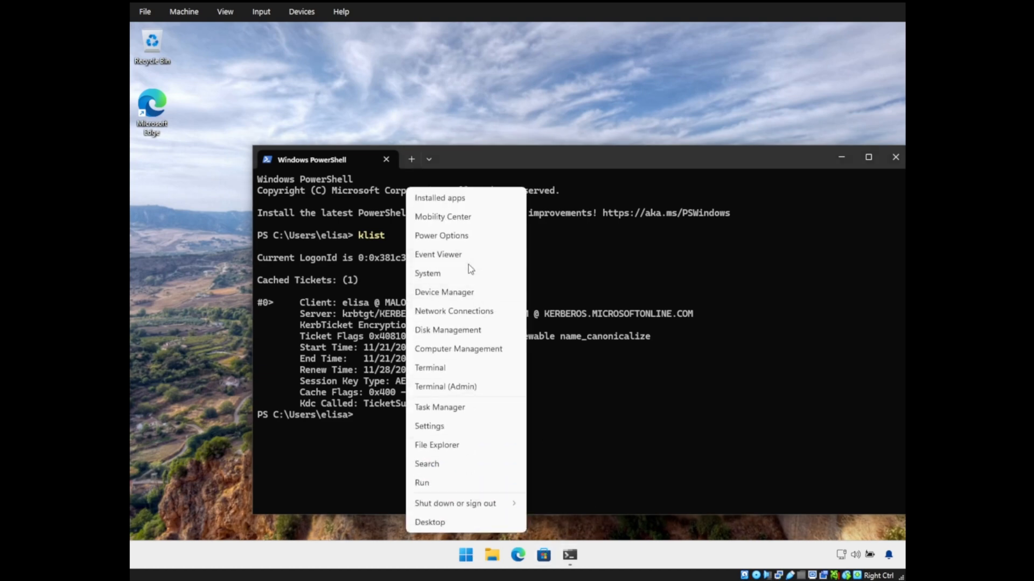
pyautogui.click(470, 258)
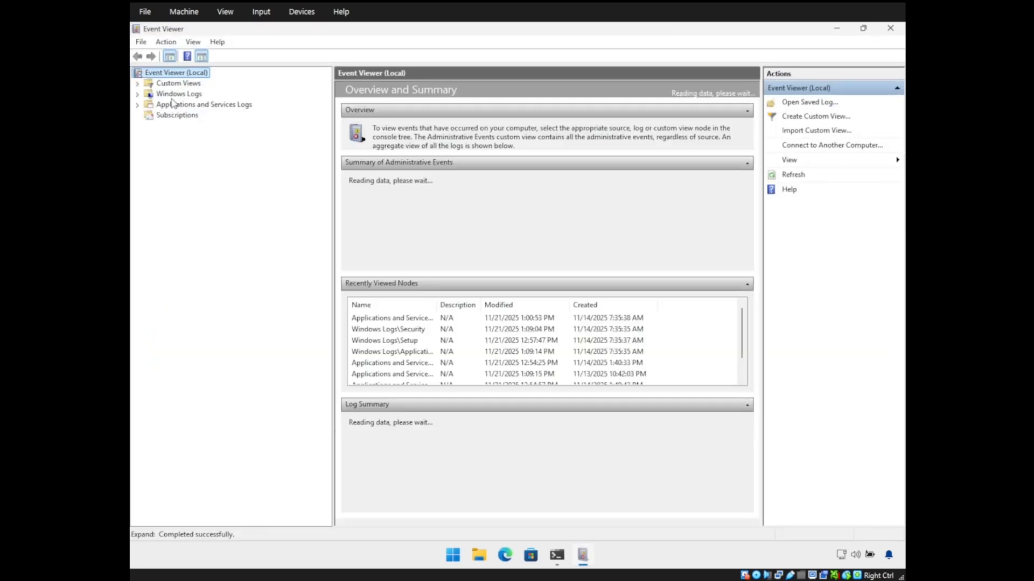
pyautogui.click(172, 96)
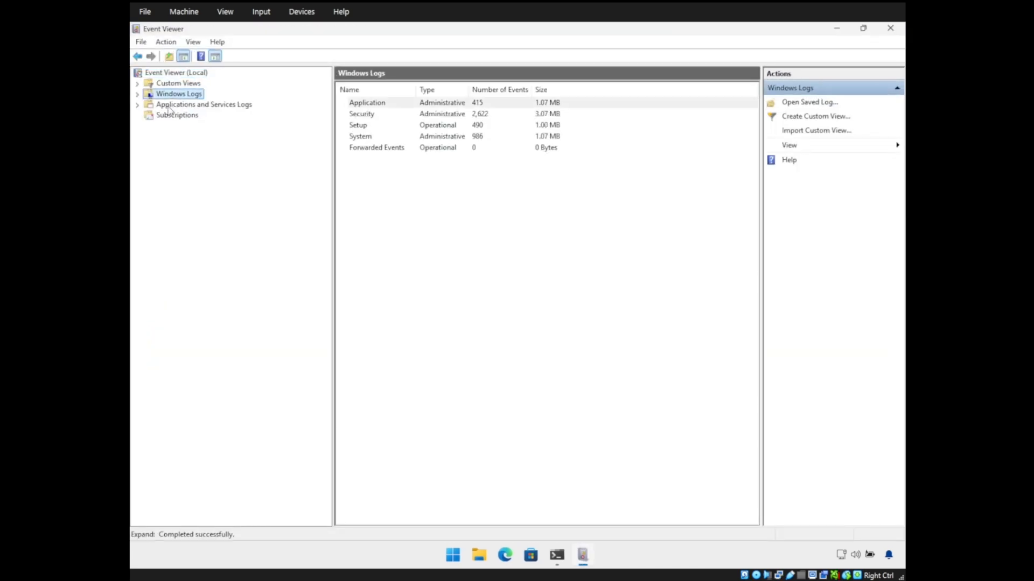
pyautogui.doubleClick(170, 106)
pyautogui.doubleClick(182, 147)
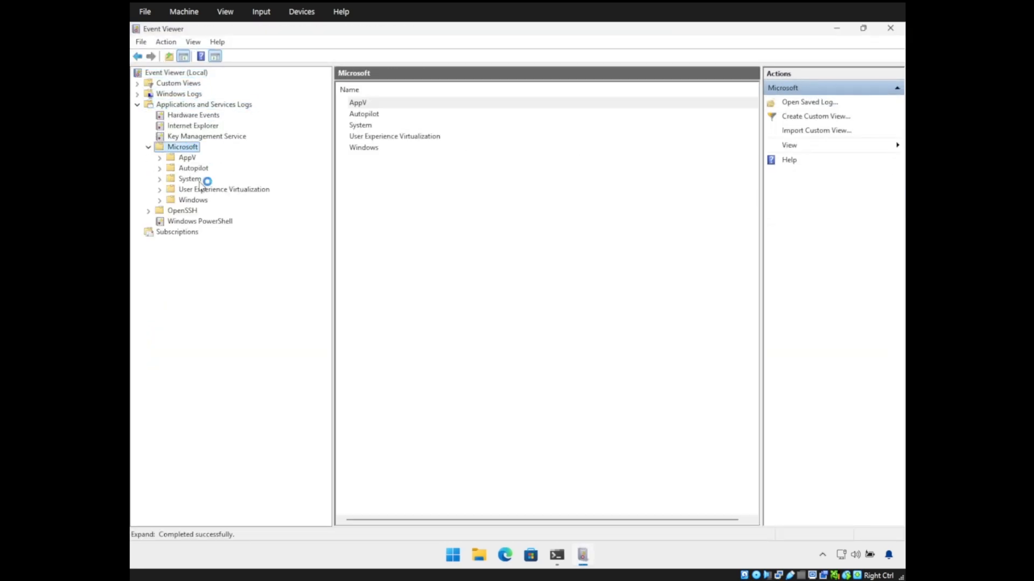
pyautogui.doubleClick(200, 201)
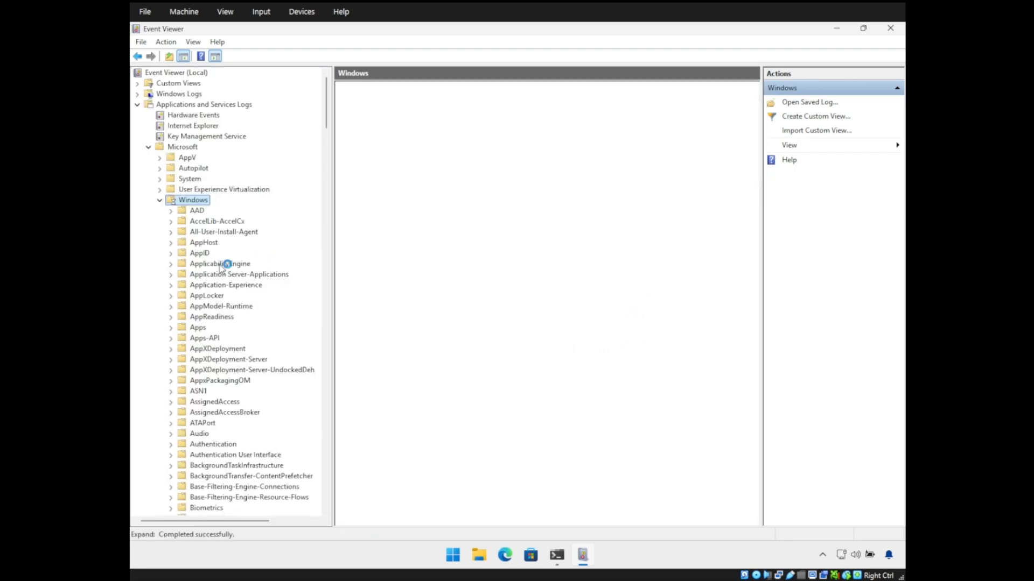
pyautogui.write('user')
pyautogui.scroll(-3, 212, 264)
pyautogui.doubleClick(213, 424)
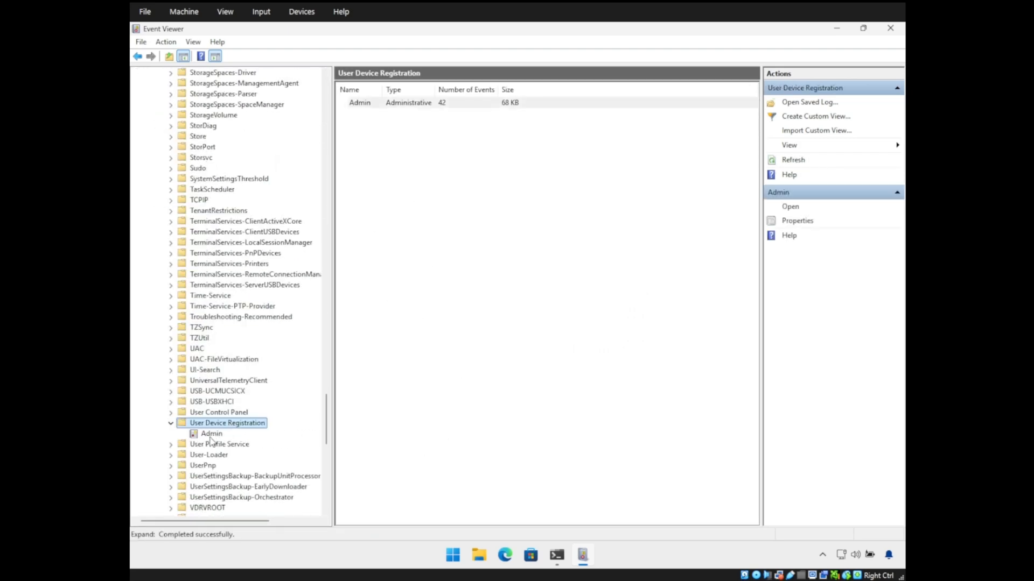
pyautogui.click(211, 434)
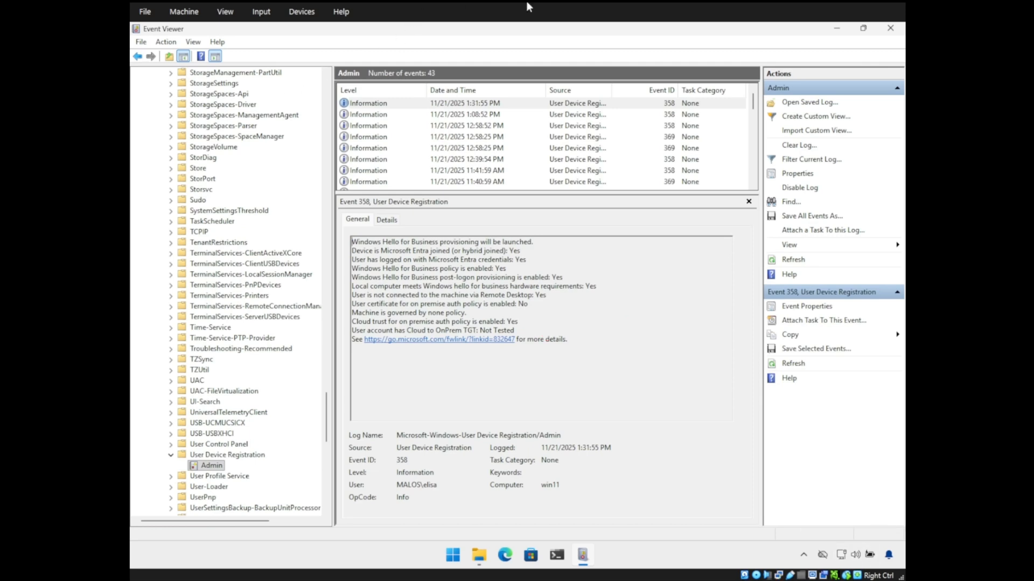
# Close Event Viewer and open the network share \\10.0.0.6\share in File Explorer
pyautogui.click(839, 29)
pyautogui.click(478, 555)
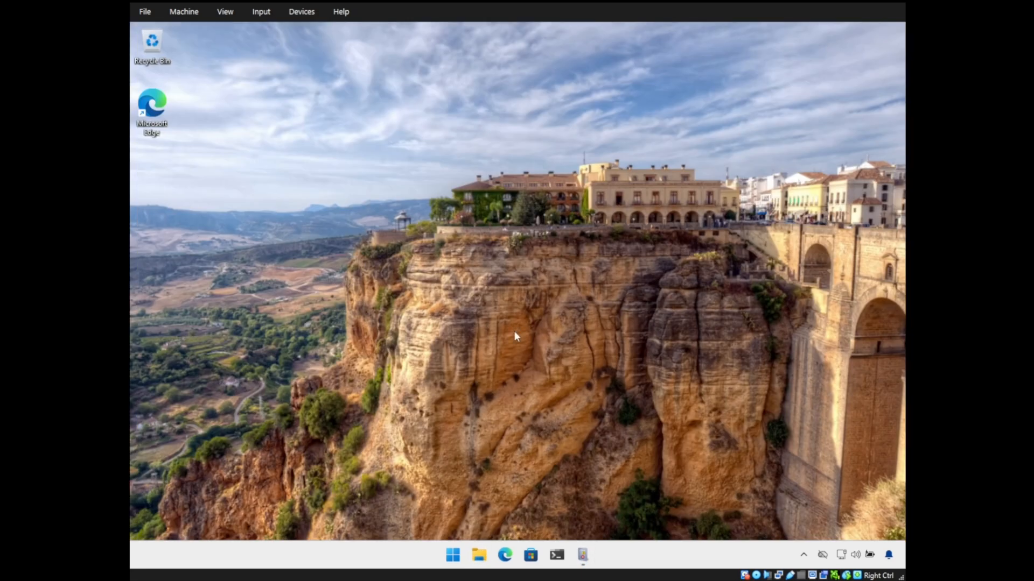
pyautogui.click(477, 163)
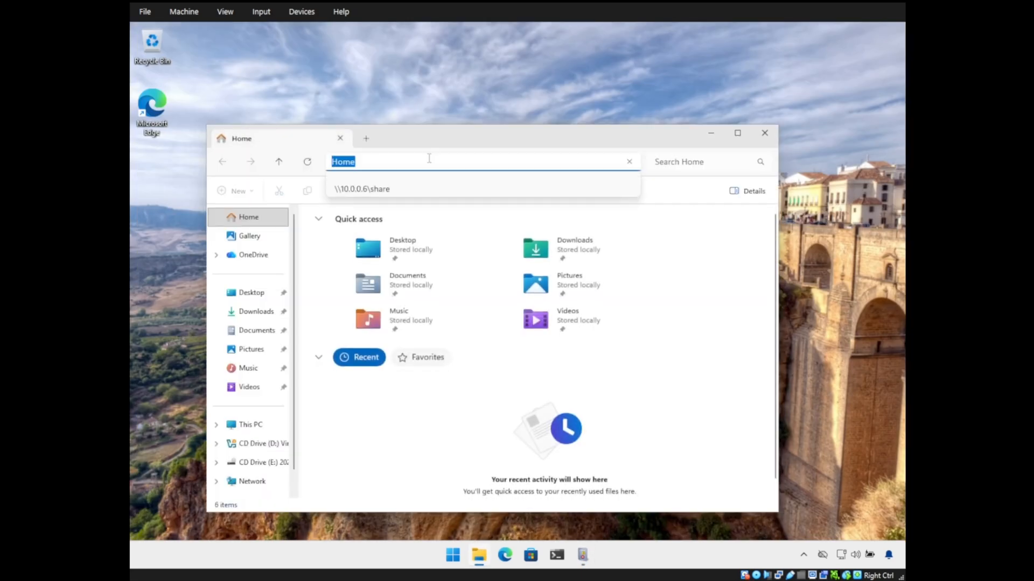
pyautogui.write('\\\\')
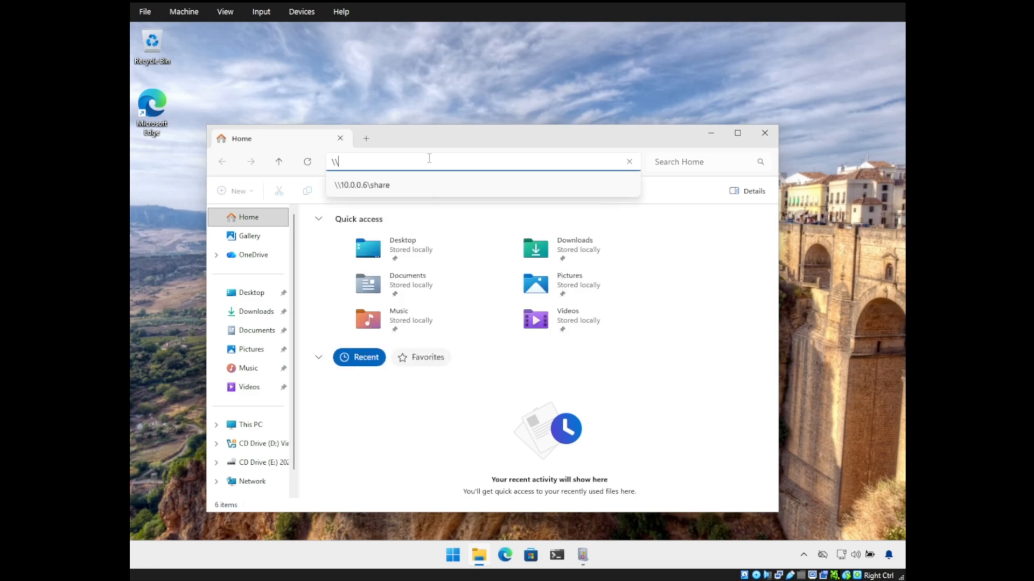
pyautogui.write('10.0.')
pyautogui.press('BackSpace')
pyautogui.press('BackSpace')
pyautogui.press('BackSpace')
pyautogui.press('BackSpace')
pyautogui.press('BackSpace')
pyautogui.write('10.0.0.6\\share')
pyautogui.press('Return')
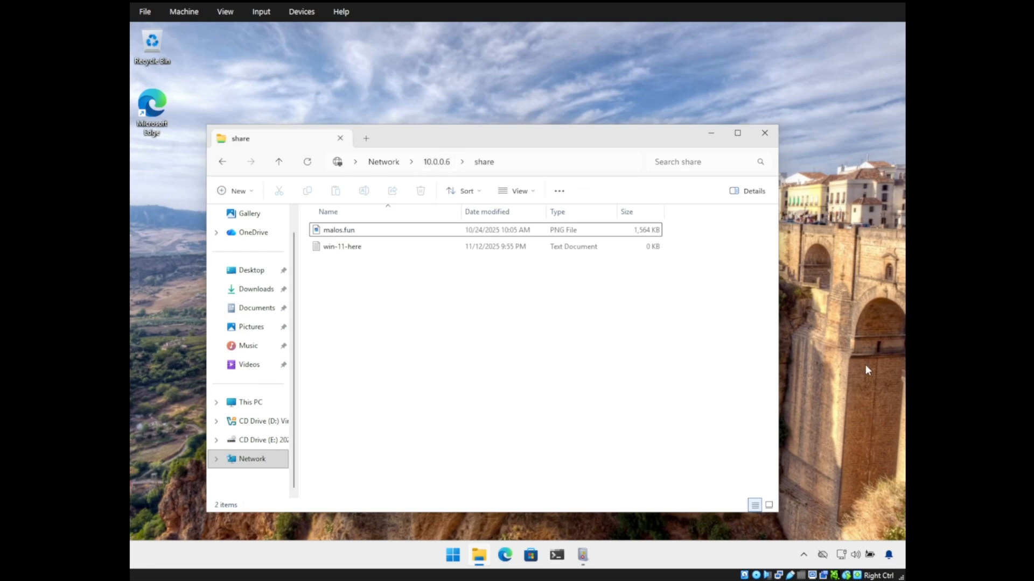
# Run dsregcmd /status in PowerShell and examine the Device State, User State and SSO State sections
pyautogui.click(555, 558)
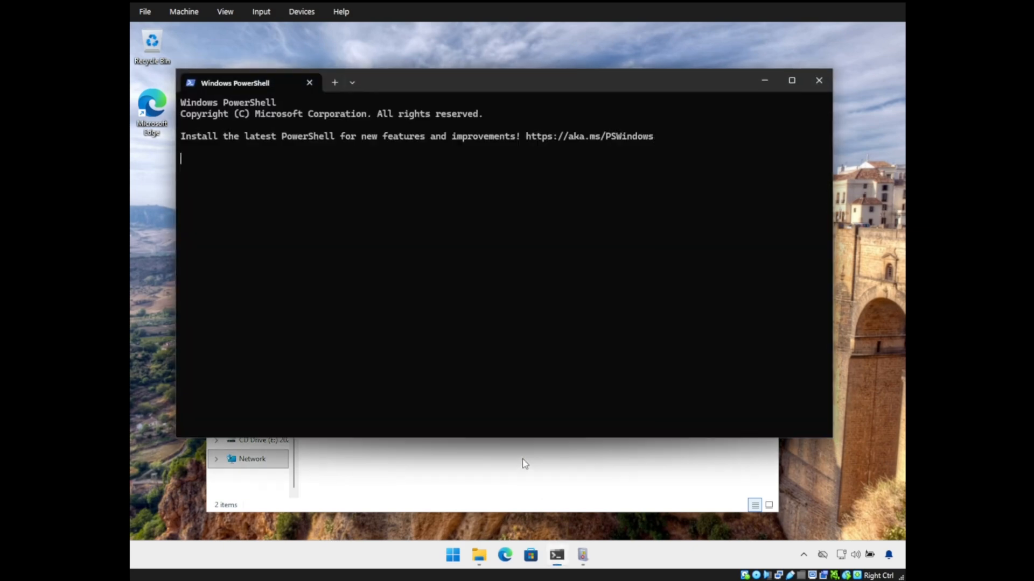
pyautogui.write('dsre')
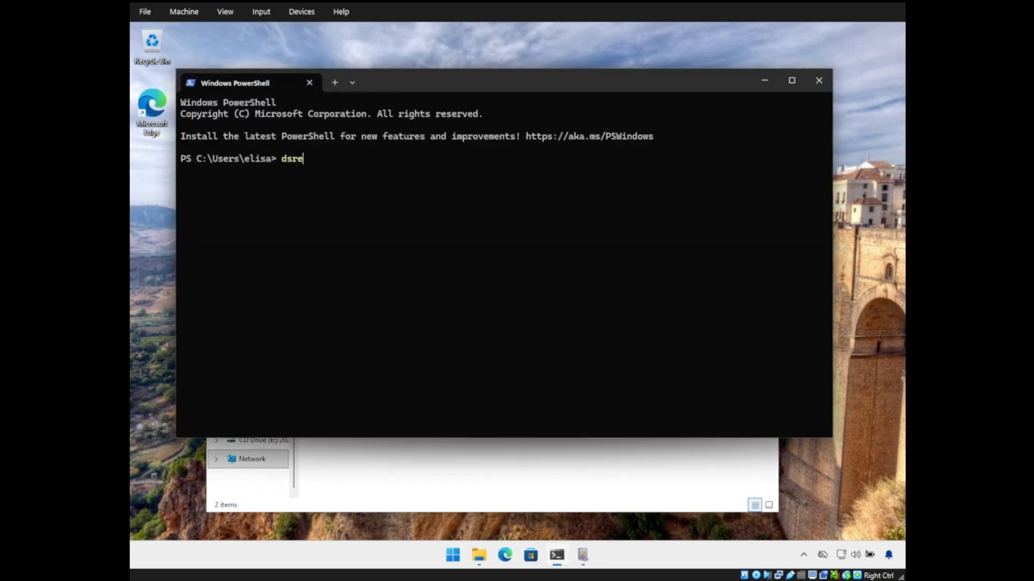
pyautogui.write('gcmd /status')
pyautogui.press('Return')
pyautogui.scroll(20, 366, 335)
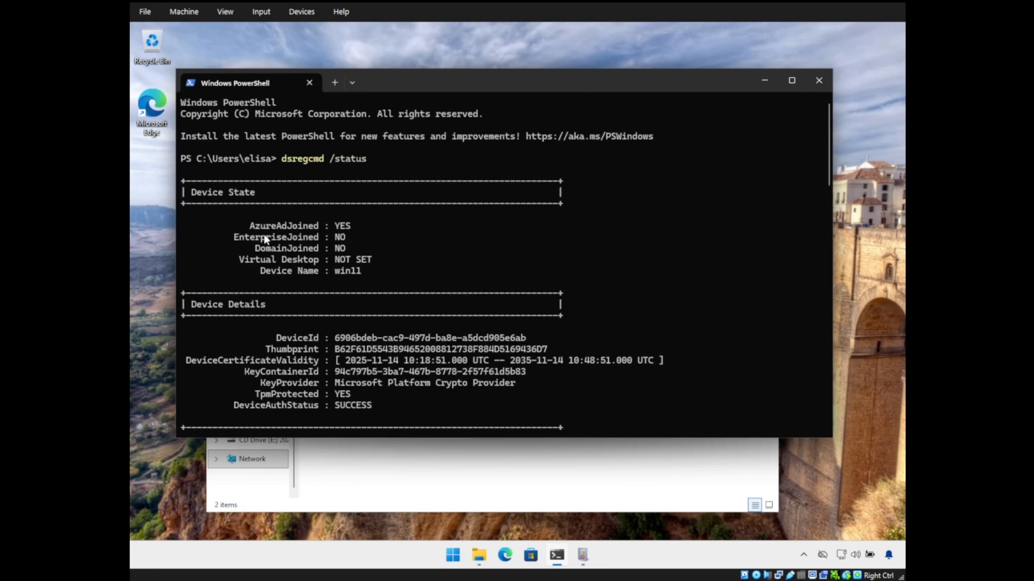
pyautogui.moveTo(255, 249); pyautogui.dragTo(345, 251)
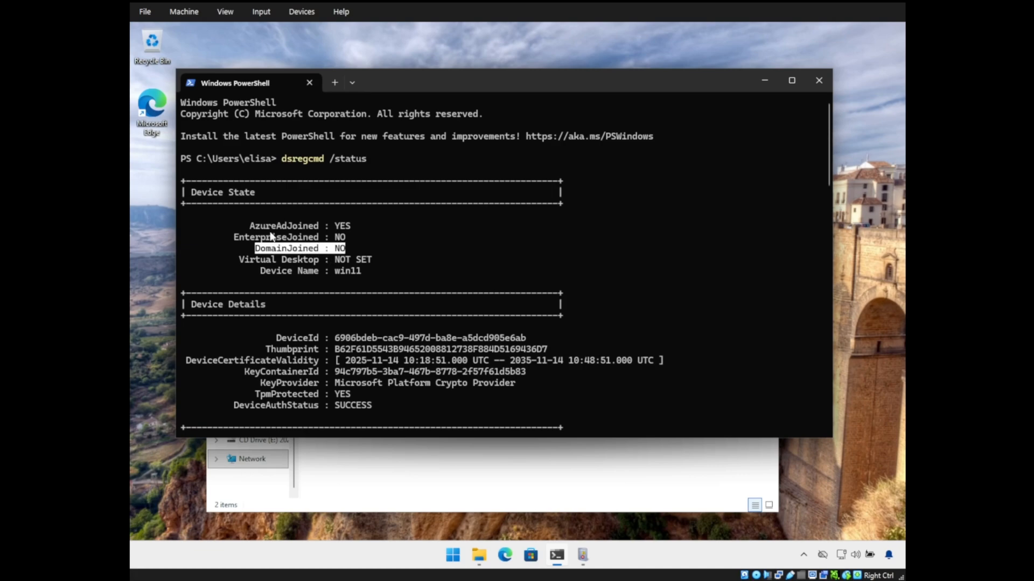
pyautogui.moveTo(251, 226); pyautogui.dragTo(356, 224)
pyautogui.click(360, 231)
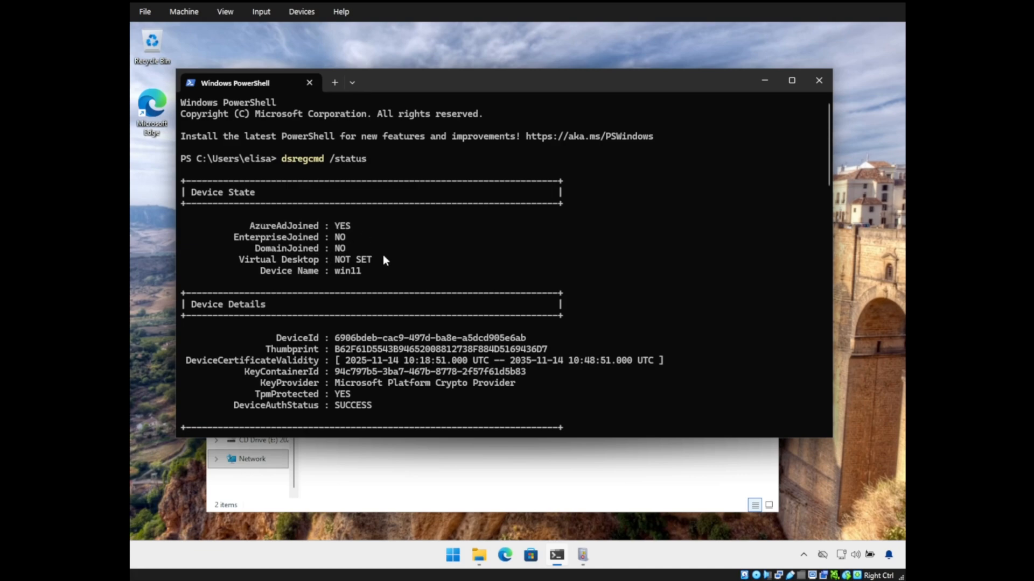
pyautogui.scroll(-17, 387, 260)
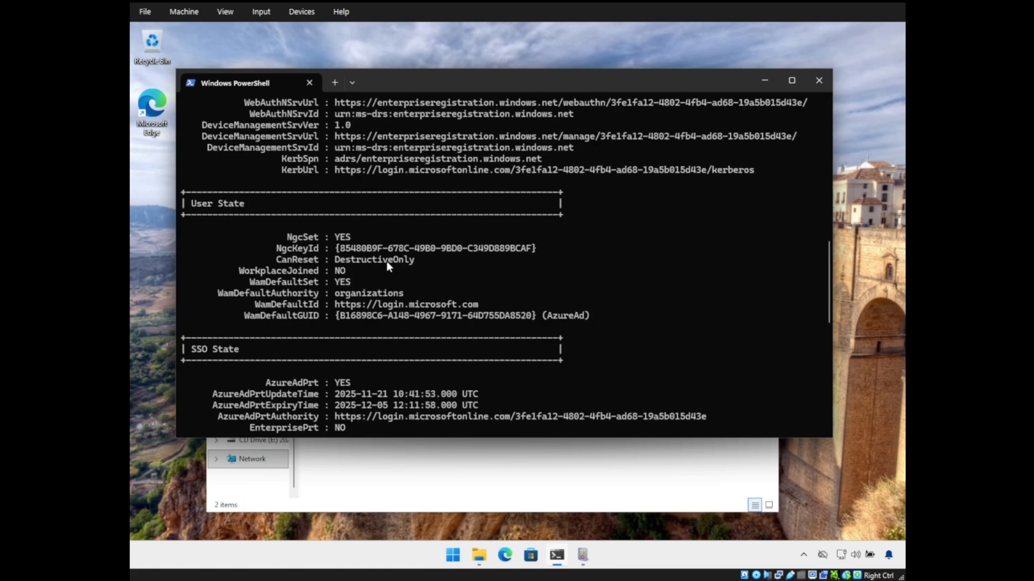
pyautogui.scroll(-3, 383, 266)
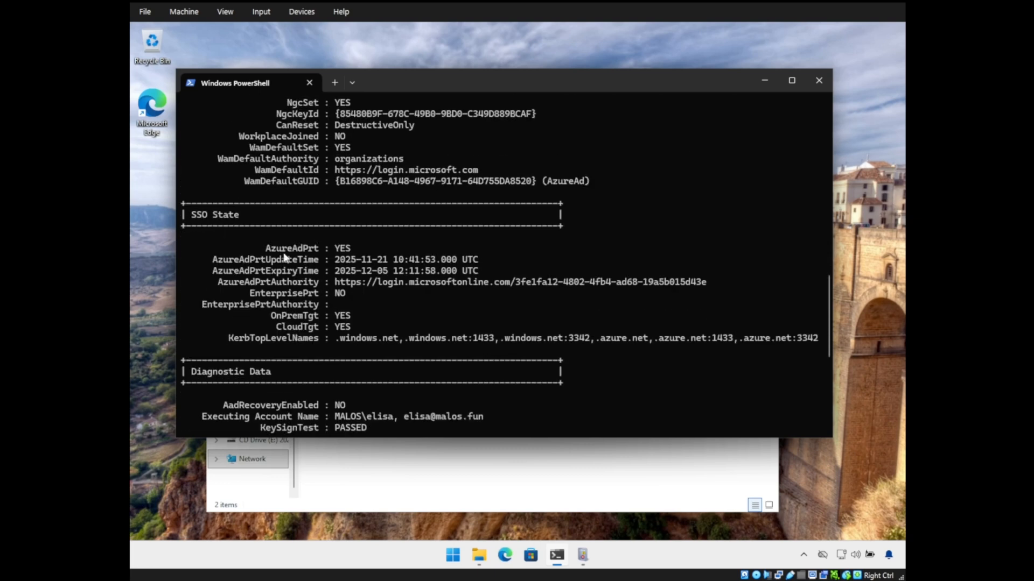
pyautogui.scroll(1, 323, 270)
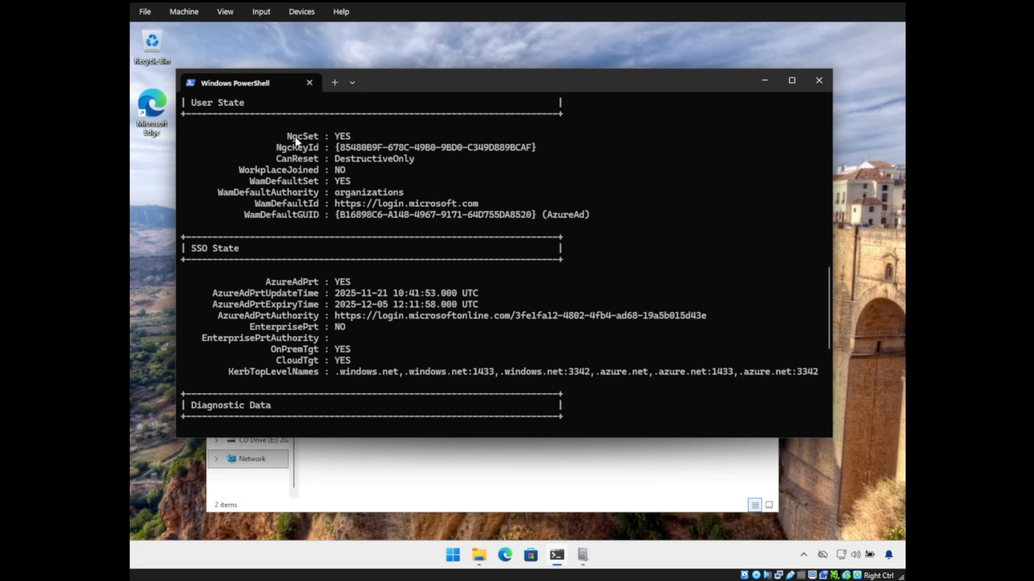